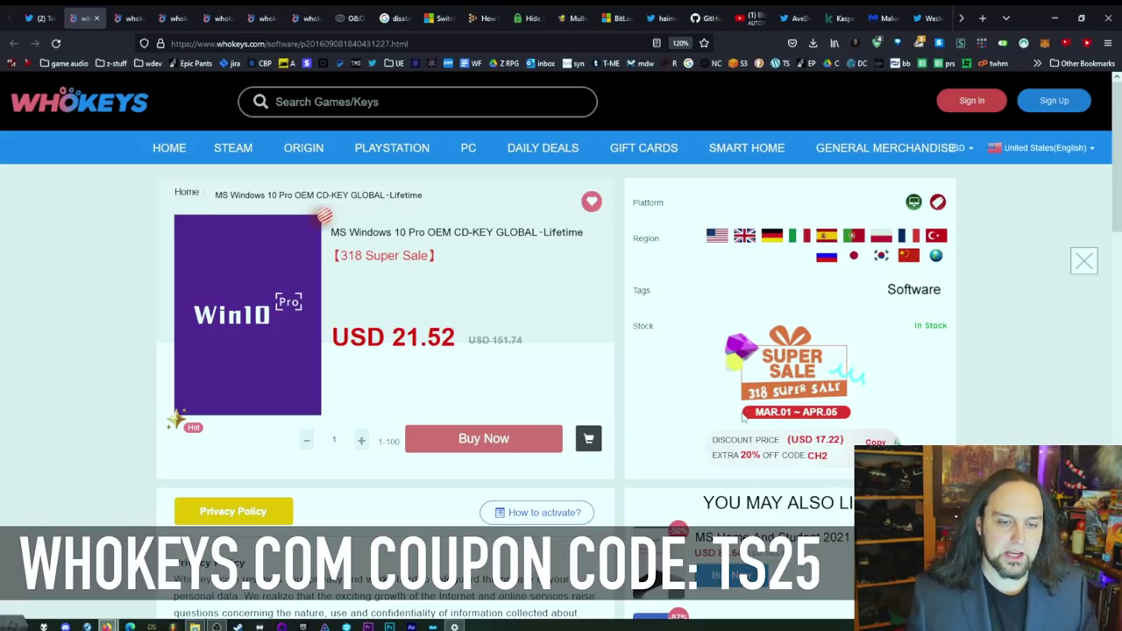
Step: Add the MS Office2019 Professional Plus CD Key to the cart on WhoKeys and proceed to checkout
{"action": "scroll", "coordinate": [789, 368], "scroll_direction": "down", "scroll_amount": 1}
{"action": "scroll", "coordinate": [970, 114], "scroll_direction": "up", "scroll_amount": 1}
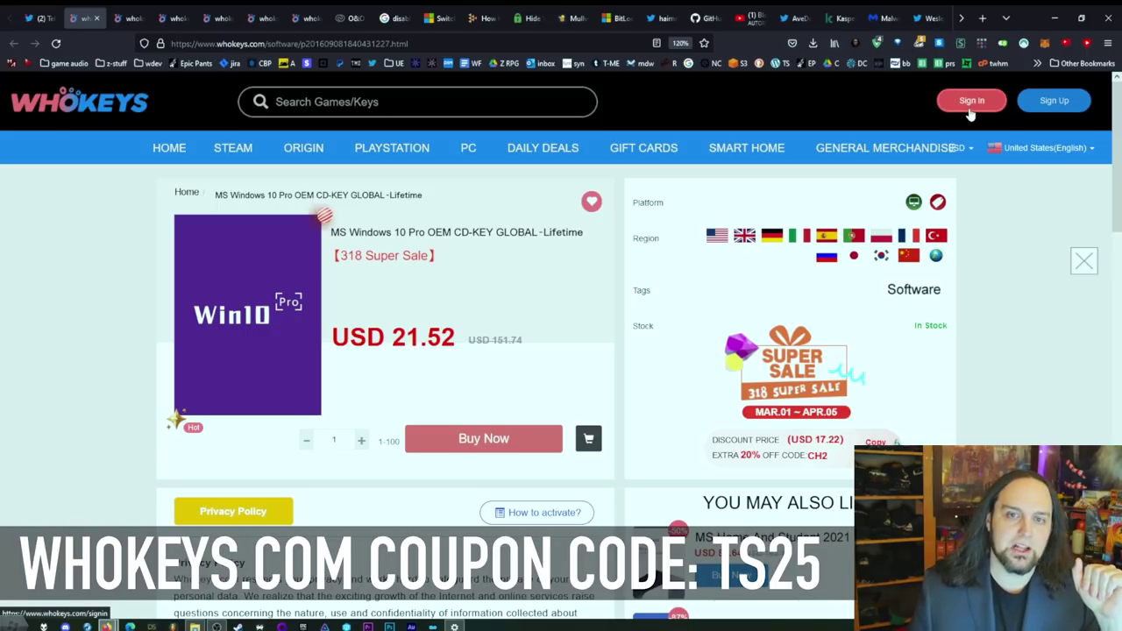
{"action": "key", "text": "ctrl+7"}
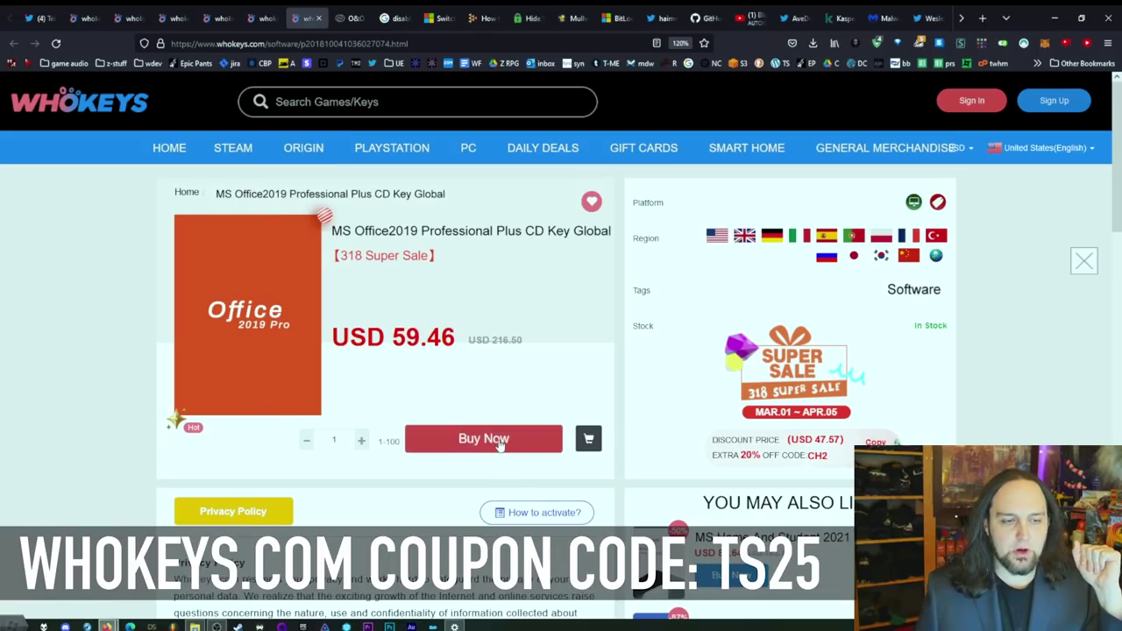
{"action": "key", "text": "ctrl+w"}
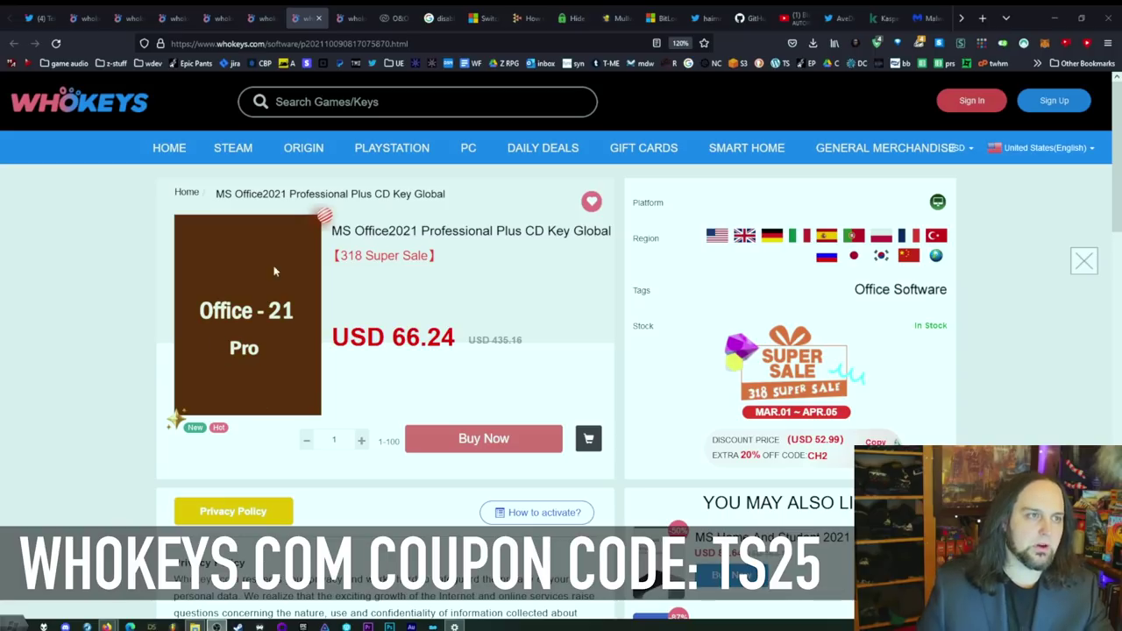
{"action": "key", "text": "ctrl+Tab"}
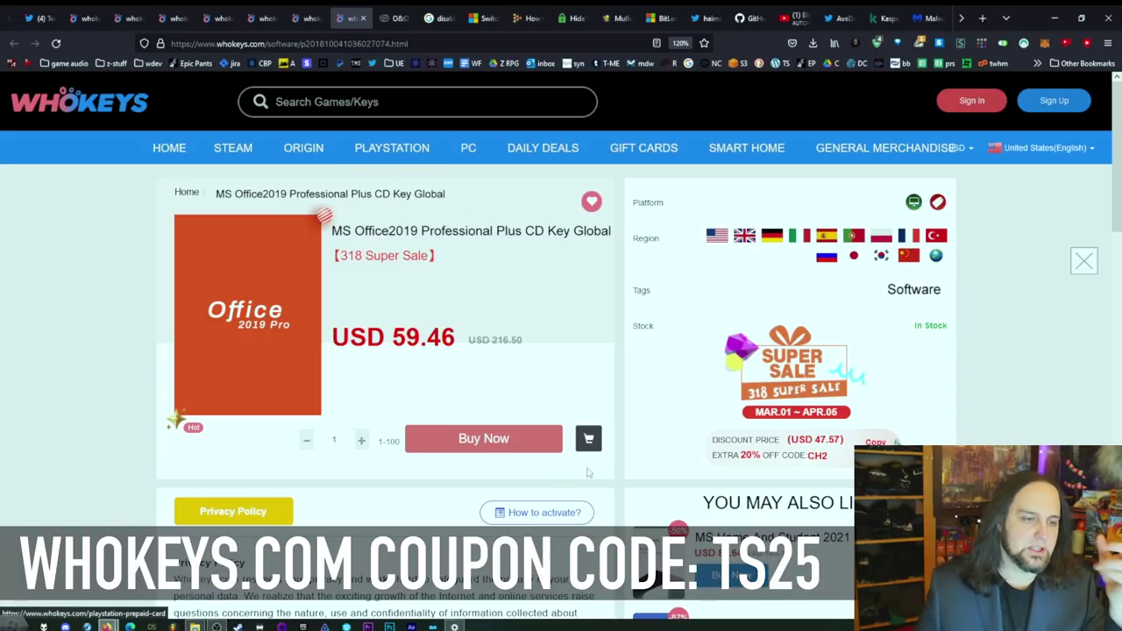
{"action": "left_click", "coordinate": [592, 440]}
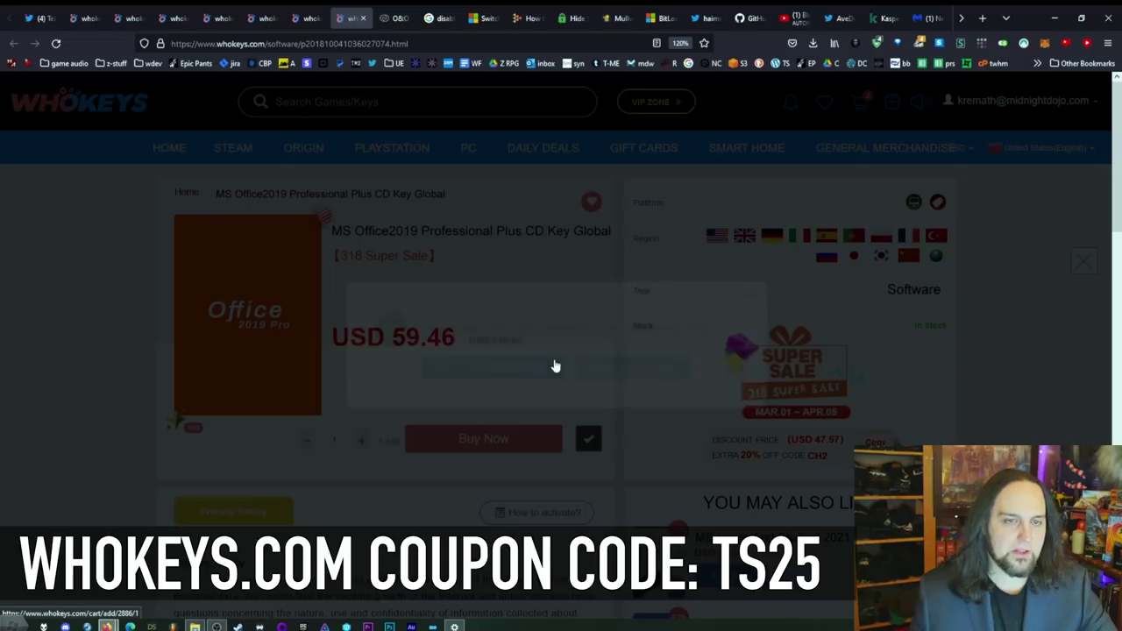
{"action": "left_click", "coordinate": [515, 373]}
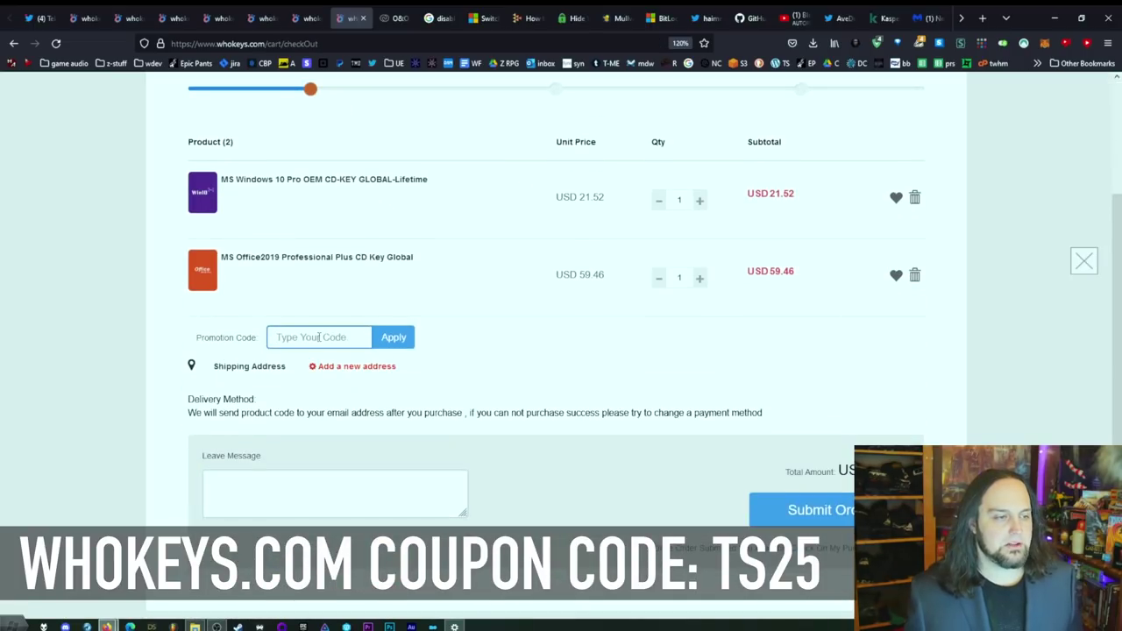
Step: Apply the promotion code TS25 to the Windows 10 Pro and Office 2019 items in the order
{"action": "type", "text": "TS25"}
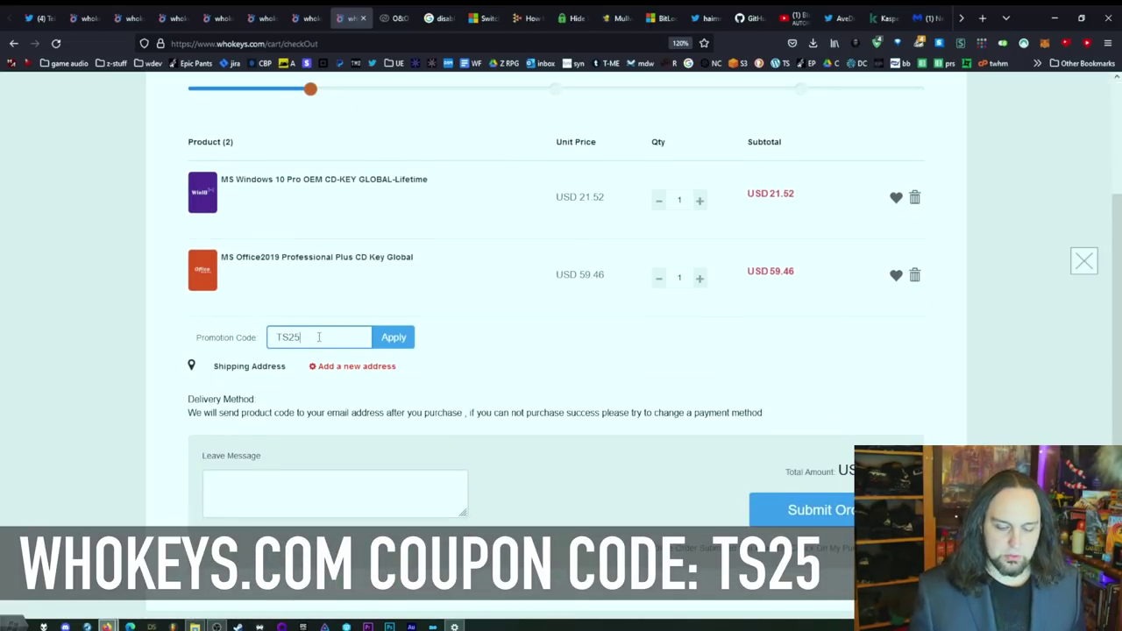
{"action": "left_click", "coordinate": [393, 338]}
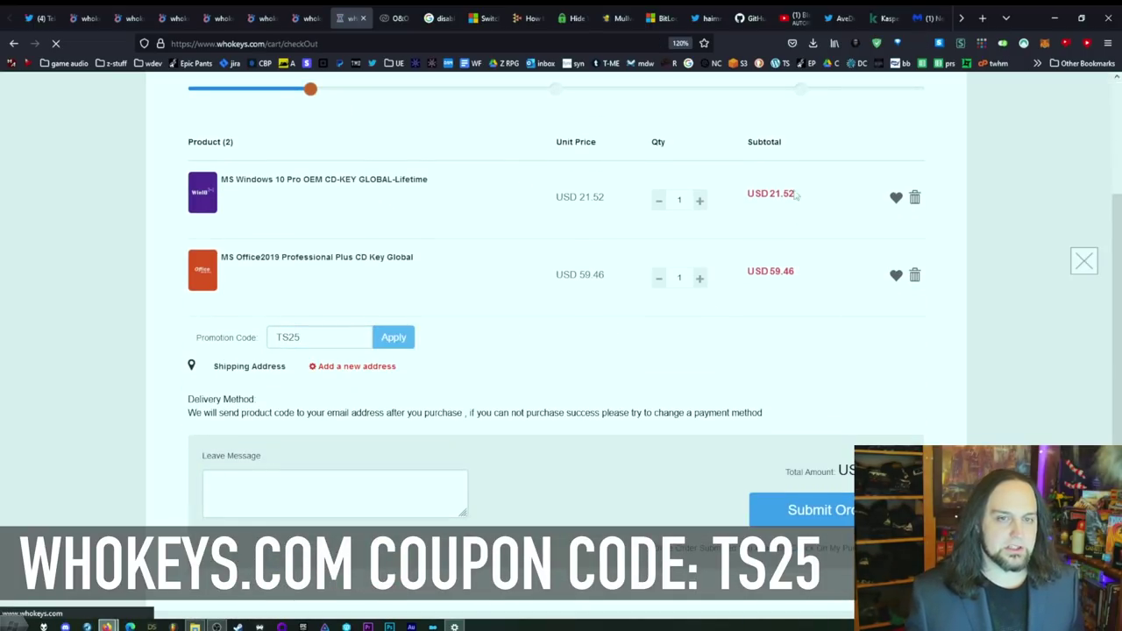
{"action": "left_click_drag", "start_coordinate": [776, 243], "coordinate": [803, 236]}
{"action": "left_click", "coordinate": [806, 240]}
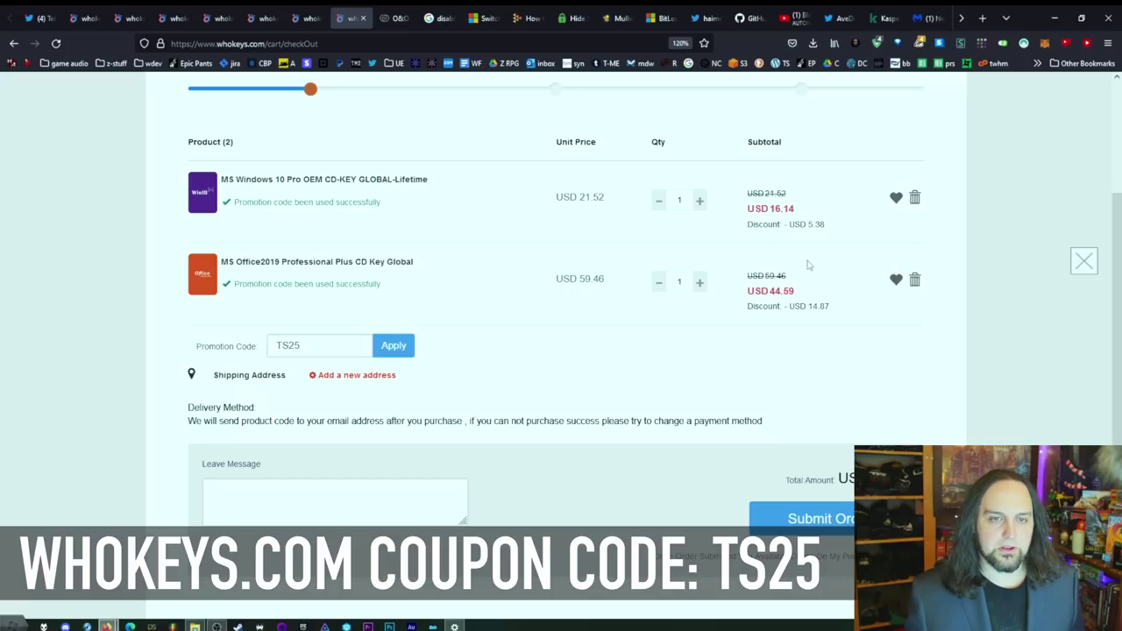
{"action": "scroll", "coordinate": [809, 295], "scroll_direction": "up", "scroll_amount": 1}
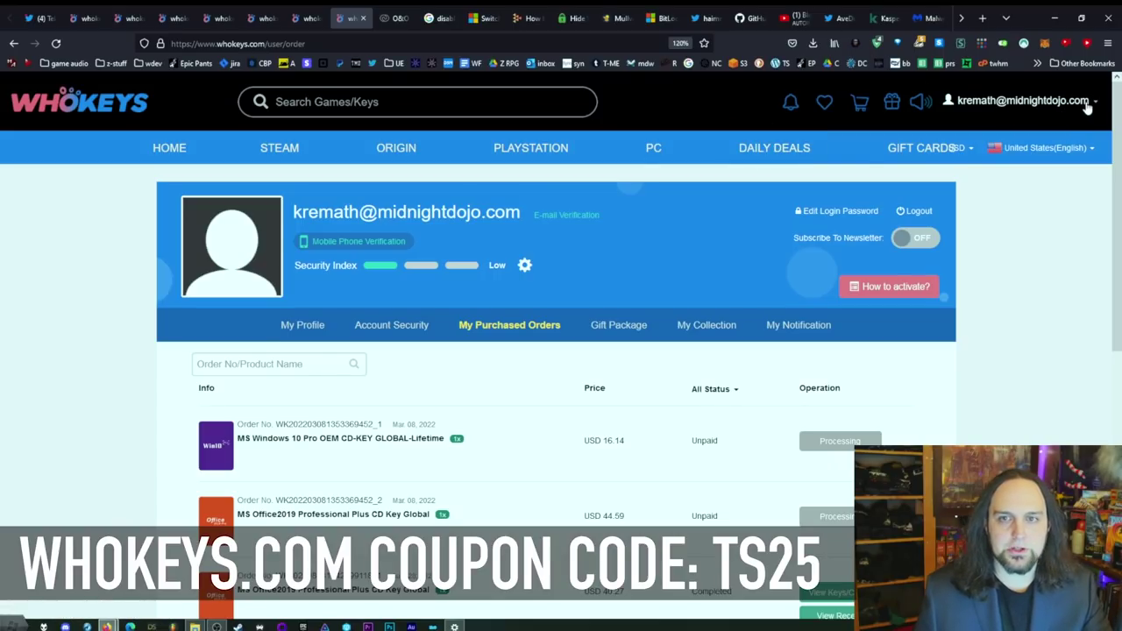
Step: Open the key details of the completed Windows 10 Pro and Office 2019 orders, reveal the Office key and select it
{"action": "scroll", "coordinate": [901, 352], "scroll_direction": "down", "scroll_amount": 2}
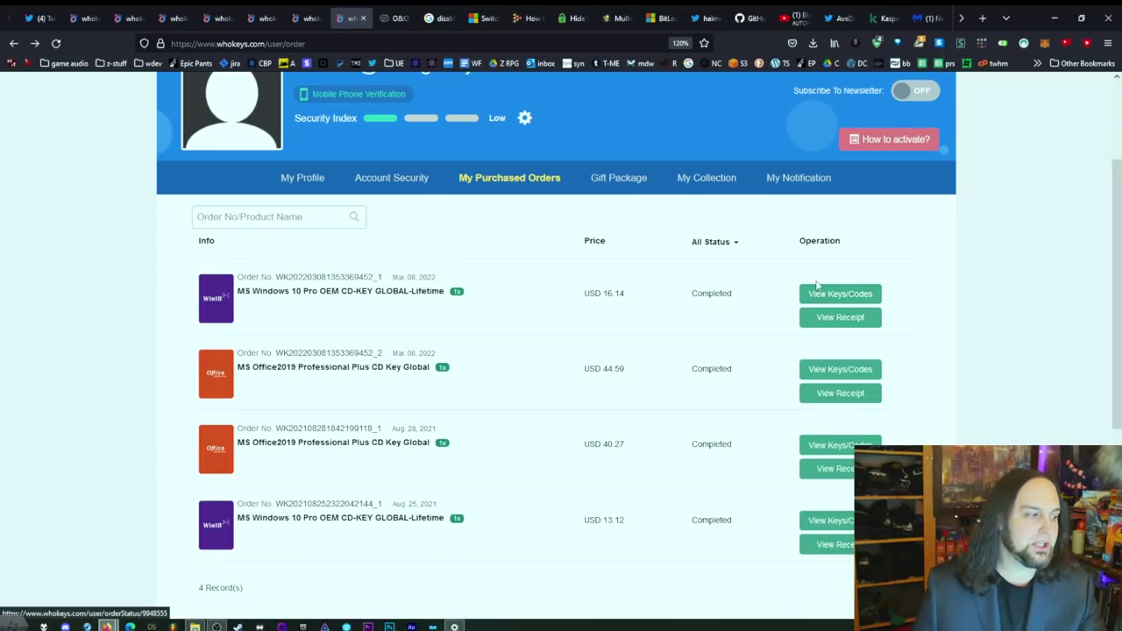
{"action": "middle_click", "coordinate": [824, 295]}
{"action": "middle_click", "coordinate": [827, 373]}
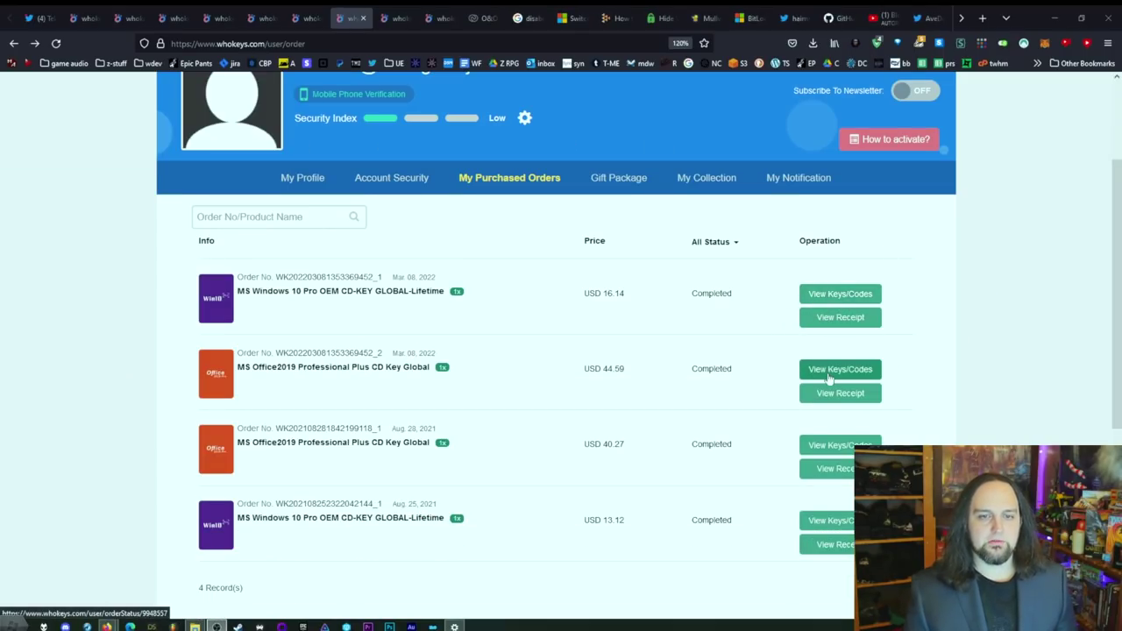
{"action": "key", "text": "ctrl+w"}
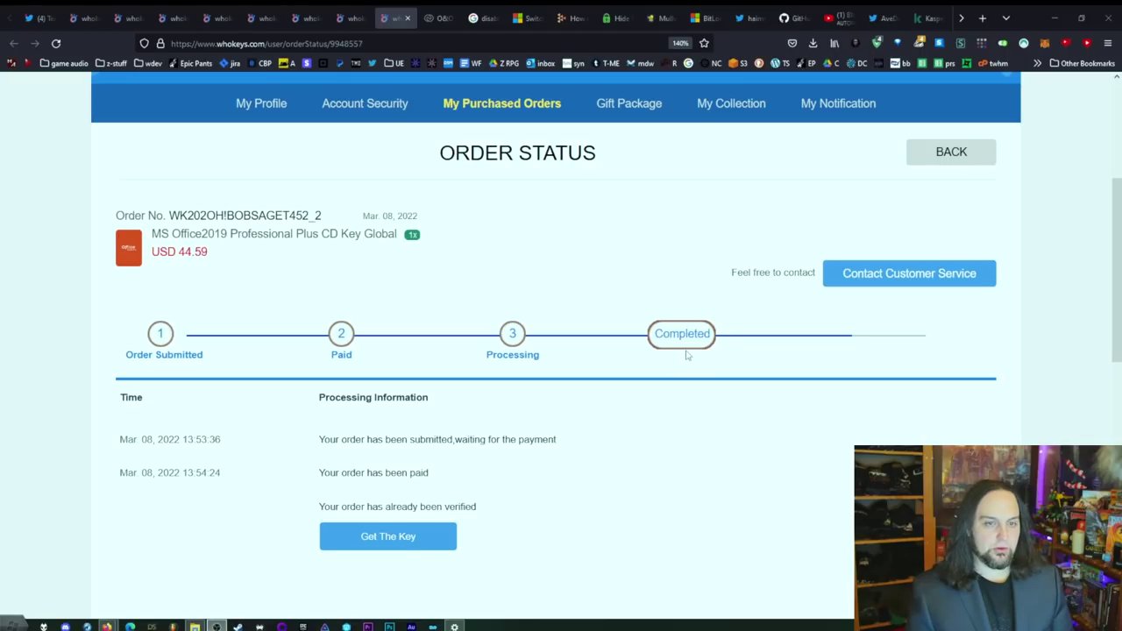
{"action": "left_click", "coordinate": [386, 537]}
{"action": "scroll", "coordinate": [477, 413], "scroll_direction": "down", "scroll_amount": 2}
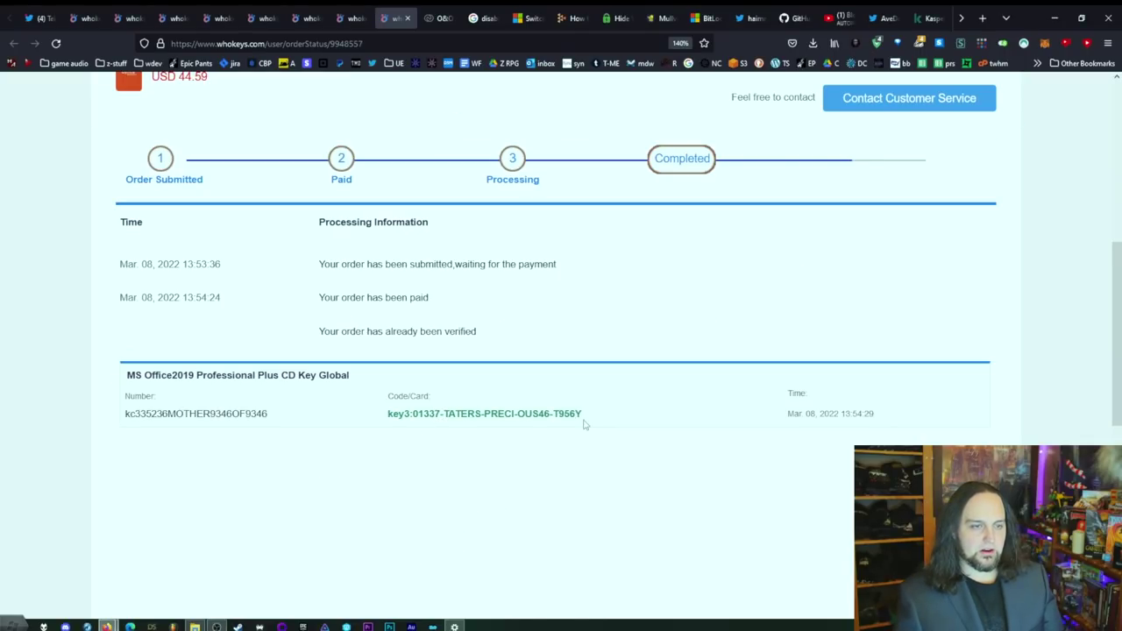
{"action": "left_click_drag", "start_coordinate": [566, 419], "coordinate": [417, 417]}
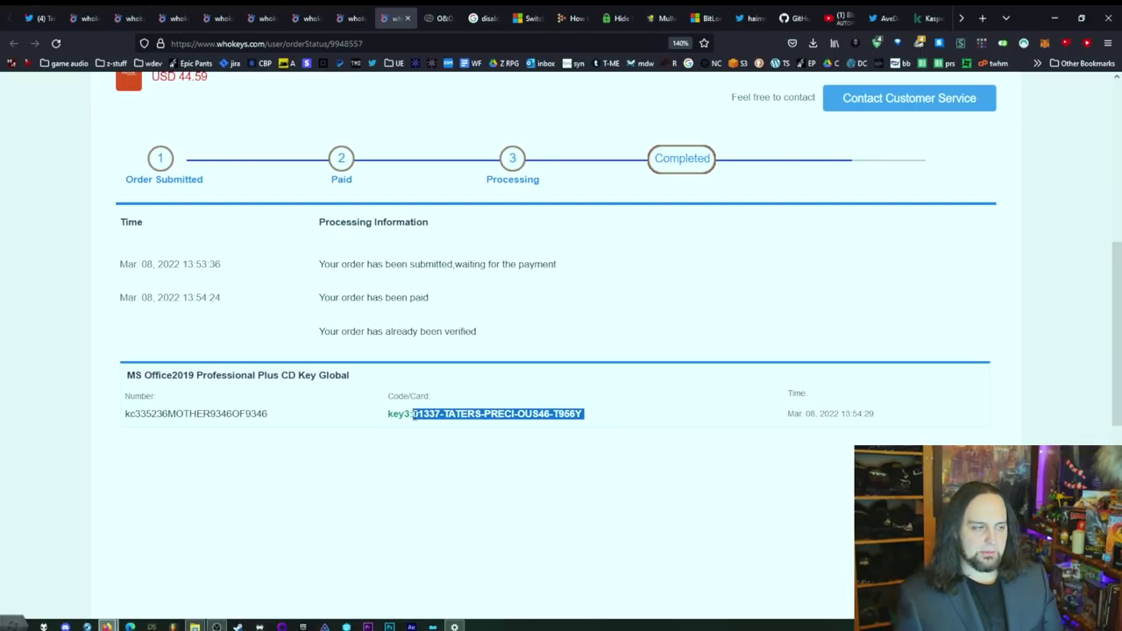
Step: Find the Windows activation settings, look at the product key change dialog, and close both without entering a key
{"action": "key", "text": "super"}
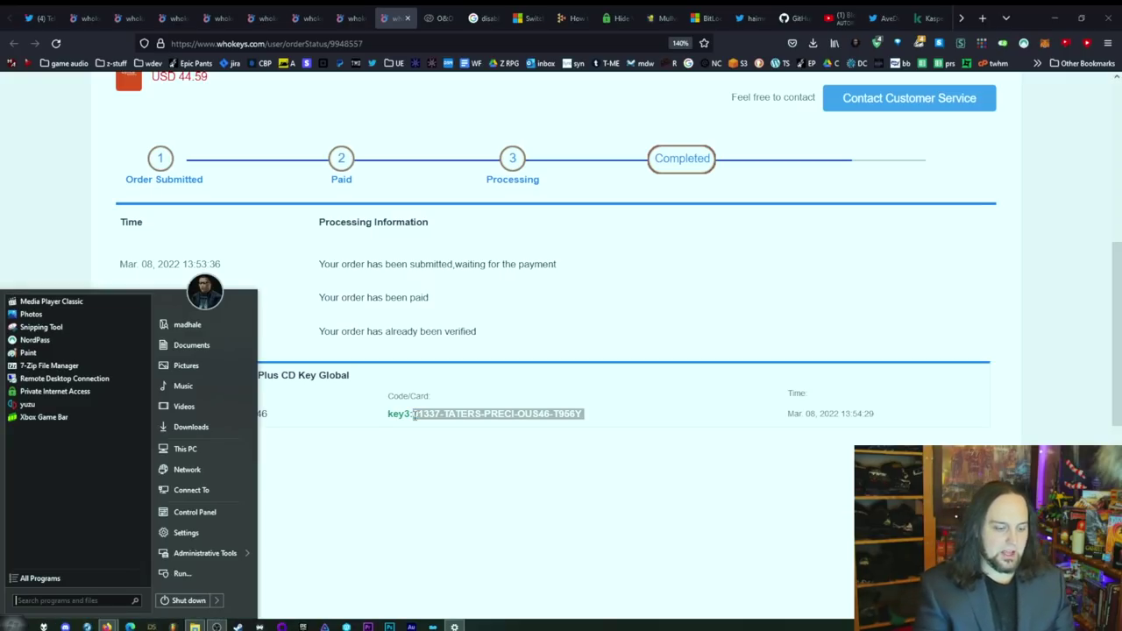
{"action": "type", "text": "ACTIVATE"}
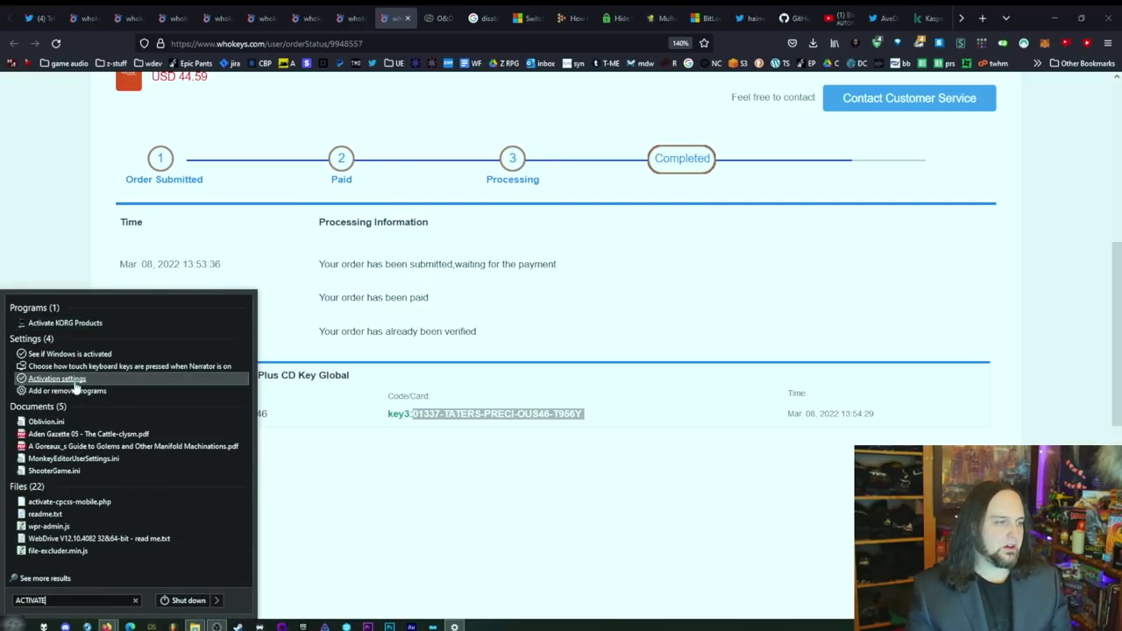
{"action": "left_click", "coordinate": [70, 379]}
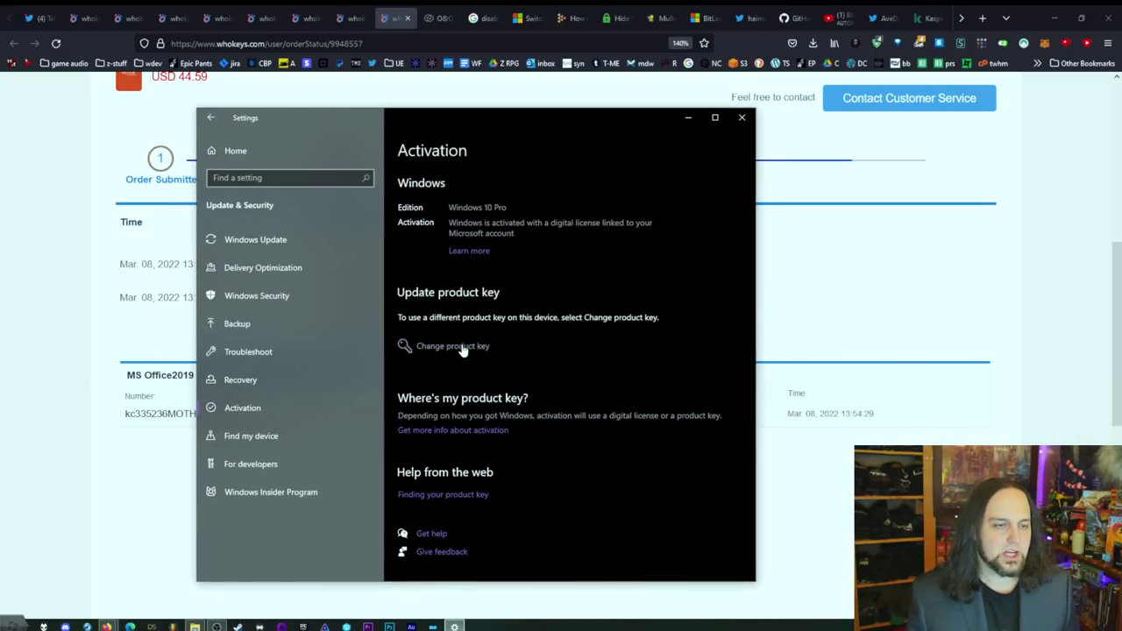
{"action": "left_click", "coordinate": [457, 347]}
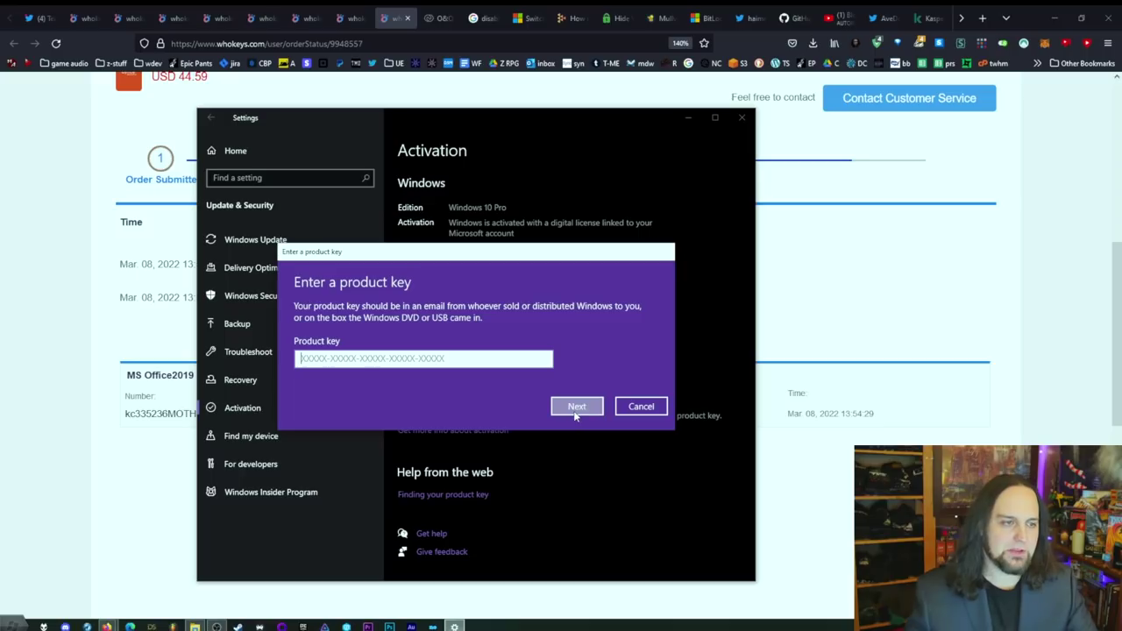
{"action": "left_click", "coordinate": [641, 405]}
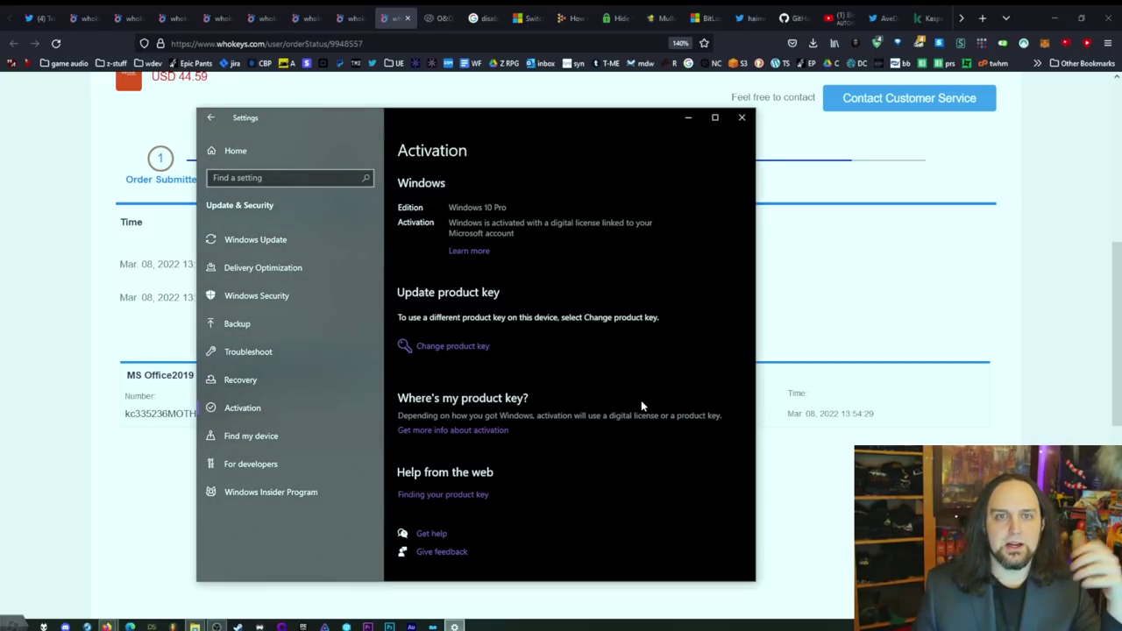
{"action": "left_click", "coordinate": [741, 119]}
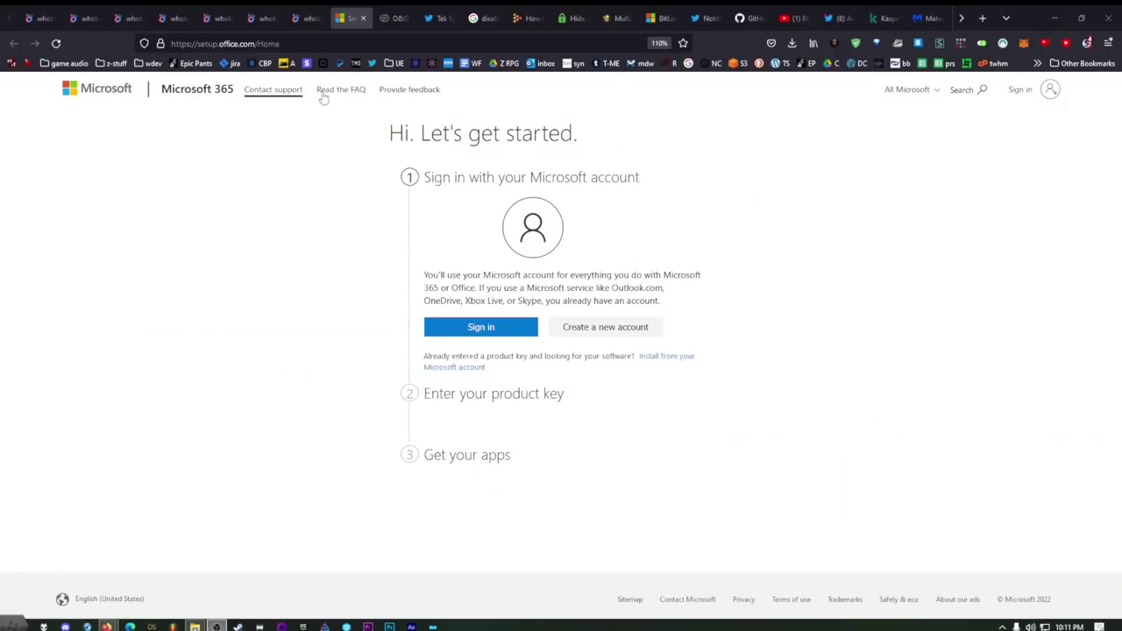
{"action": "left_click_drag", "start_coordinate": [424, 396], "coordinate": [565, 401]}
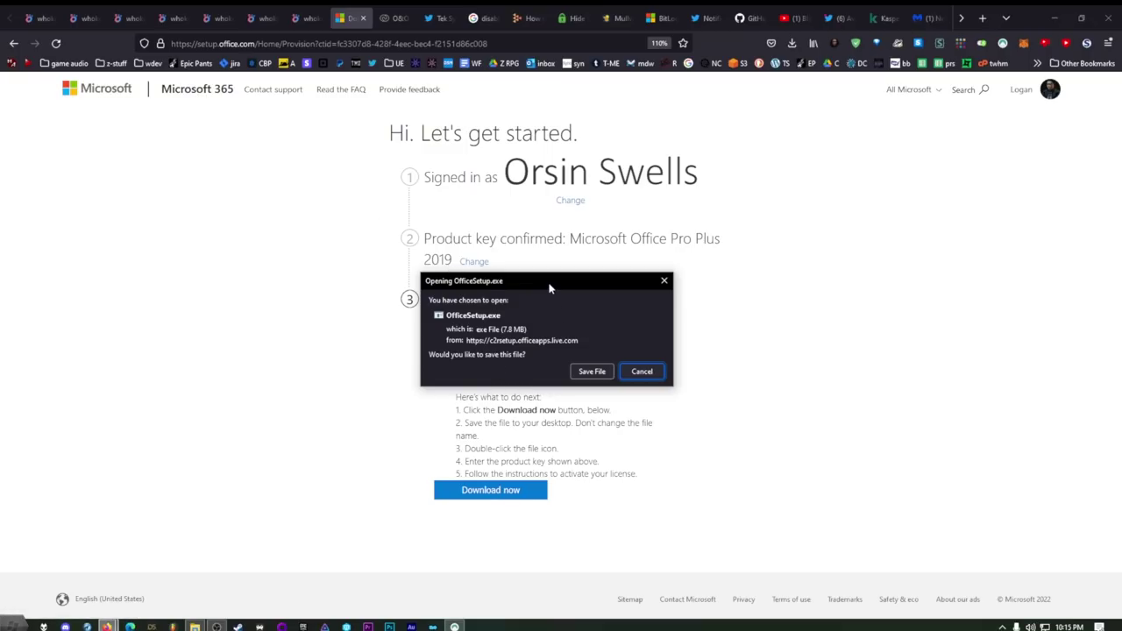
{"action": "left_click_drag", "start_coordinate": [549, 288], "coordinate": [552, 297]}
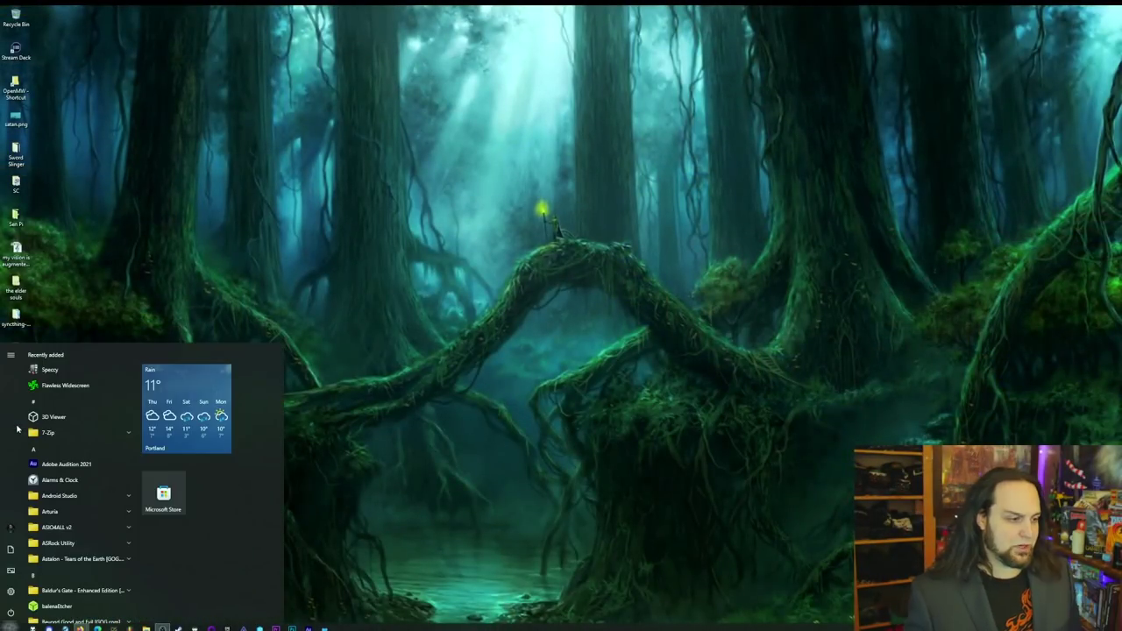
Step: Open the signed-in user's account settings and review the account type and the sign-in options
{"action": "mouse_move", "coordinate": [14, 526]}
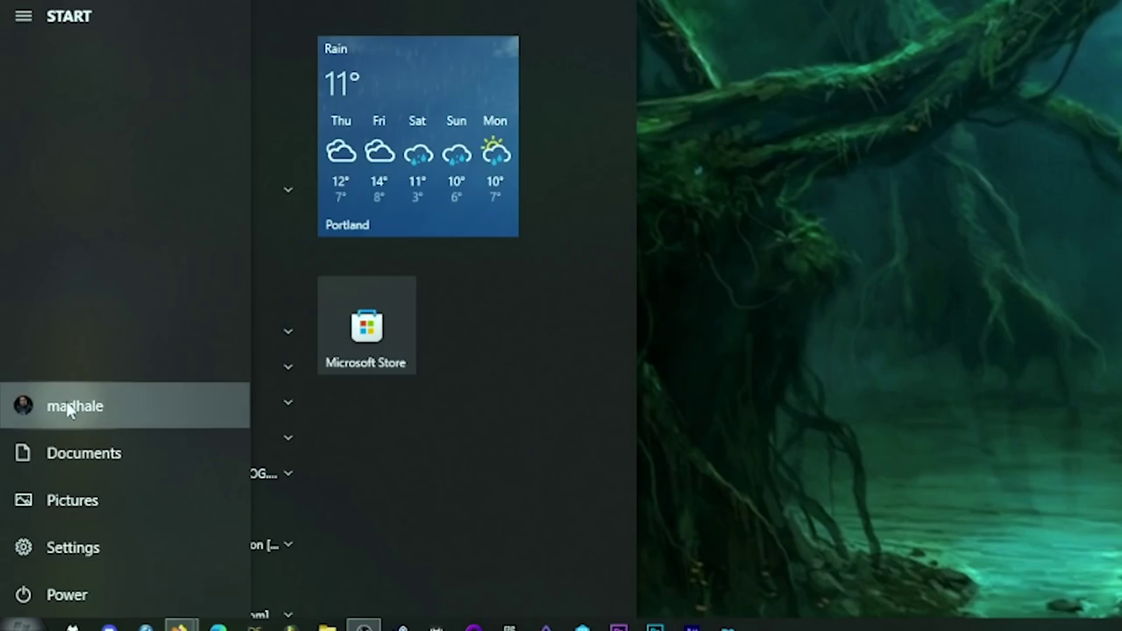
{"action": "left_click", "coordinate": [70, 407]}
{"action": "left_click", "coordinate": [155, 248]}
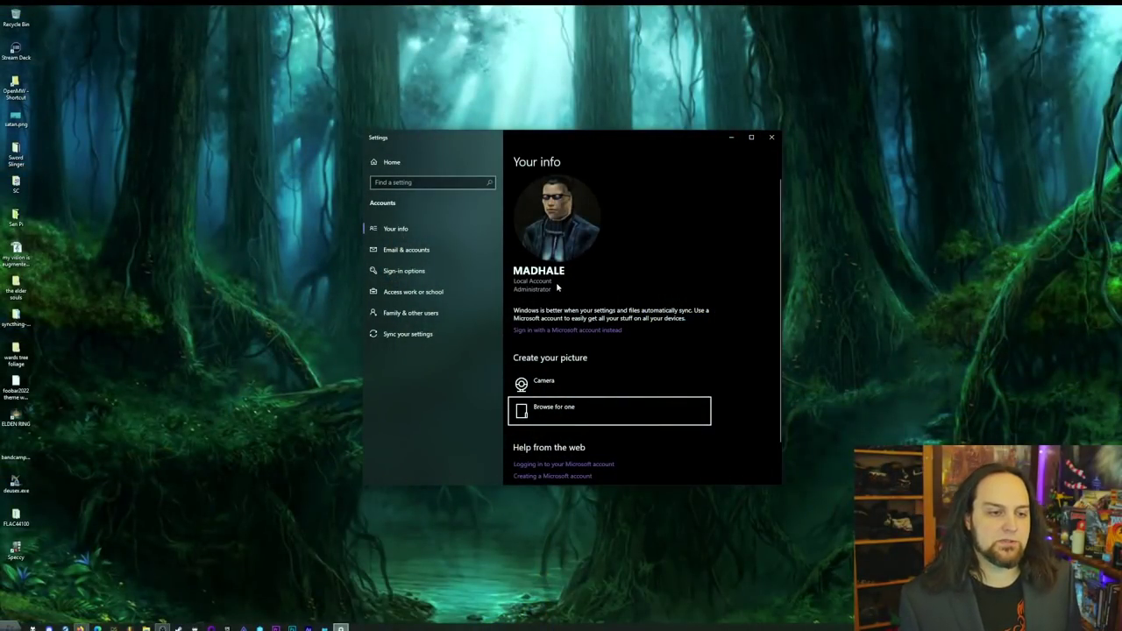
{"action": "left_click", "coordinate": [557, 287]}
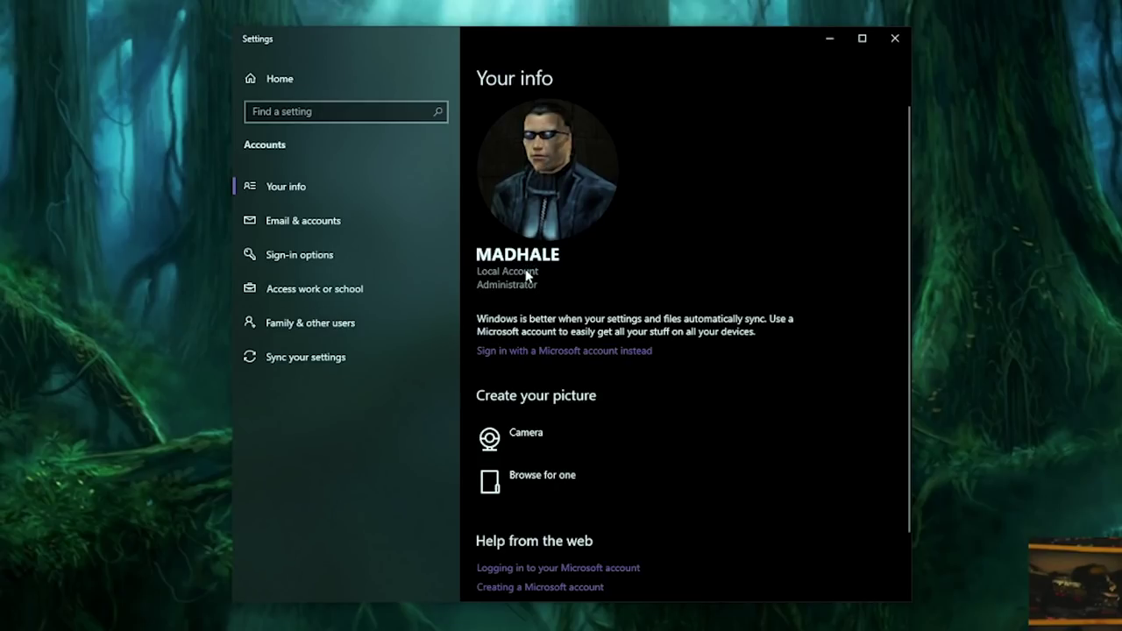
{"action": "left_click", "coordinate": [330, 252]}
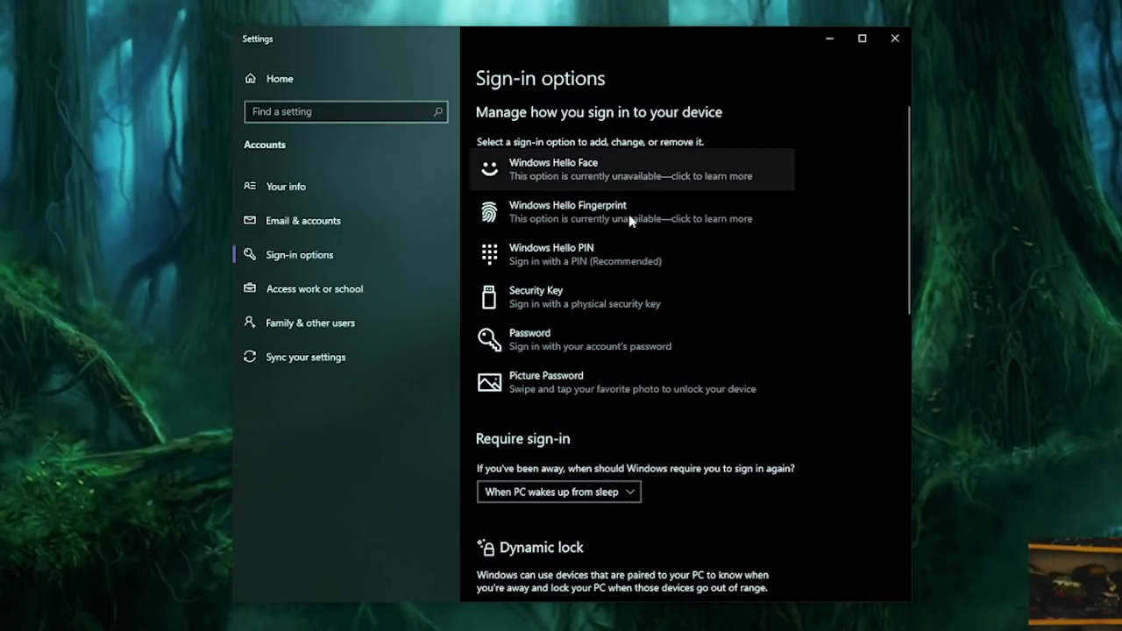
{"action": "scroll", "coordinate": [736, 465], "scroll_direction": "down", "scroll_amount": 2}
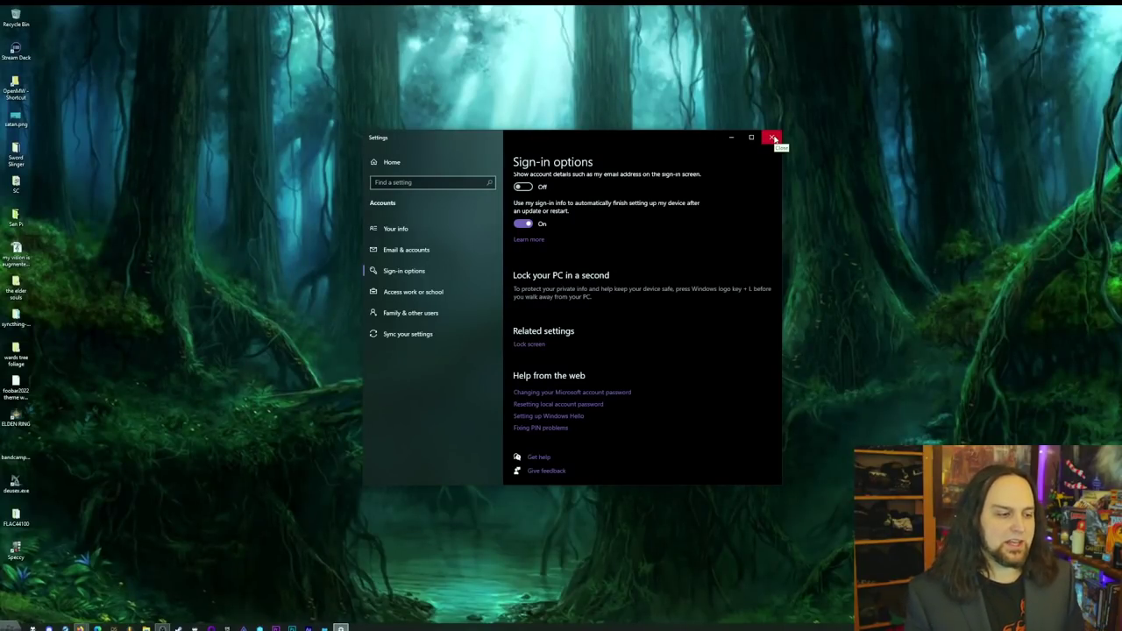
{"action": "left_click_drag", "start_coordinate": [631, 138], "coordinate": [596, 138]}
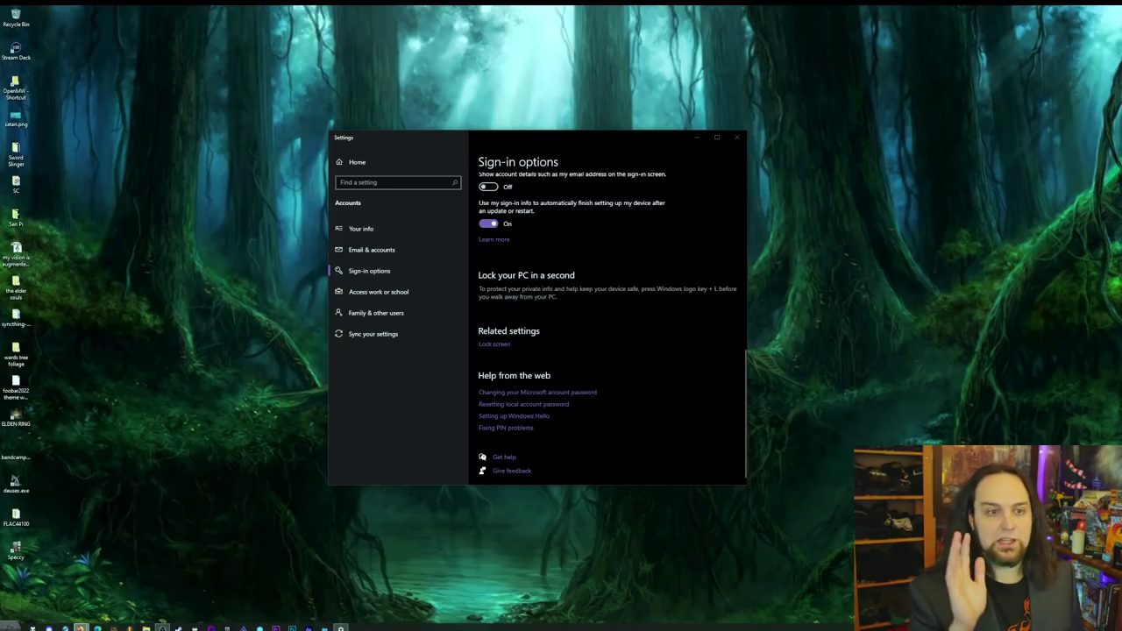
Step: Run netplwiz and view the advanced user account settings
{"action": "key", "text": "super+r"}
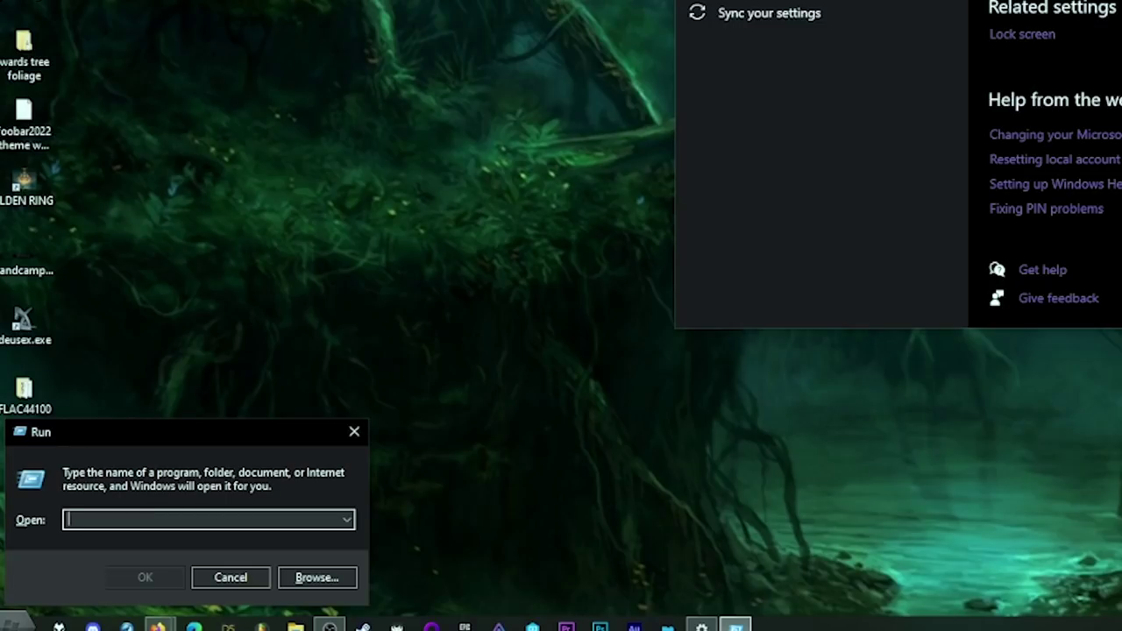
{"action": "type", "text": "net"}
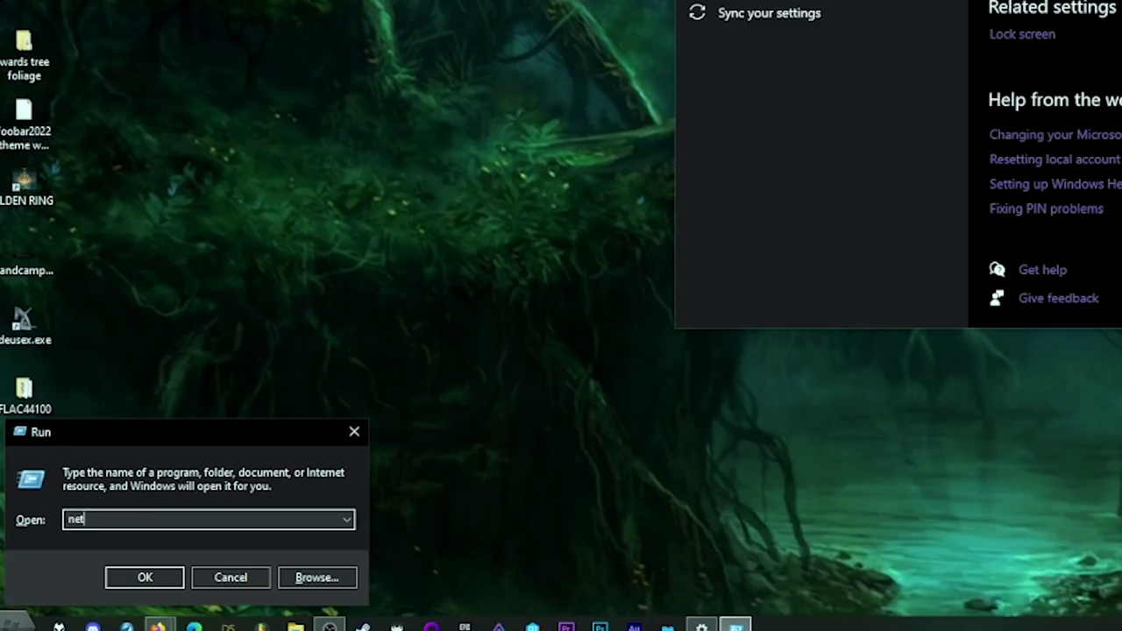
{"action": "type", "text": "plwiz"}
{"action": "key", "text": "Return"}
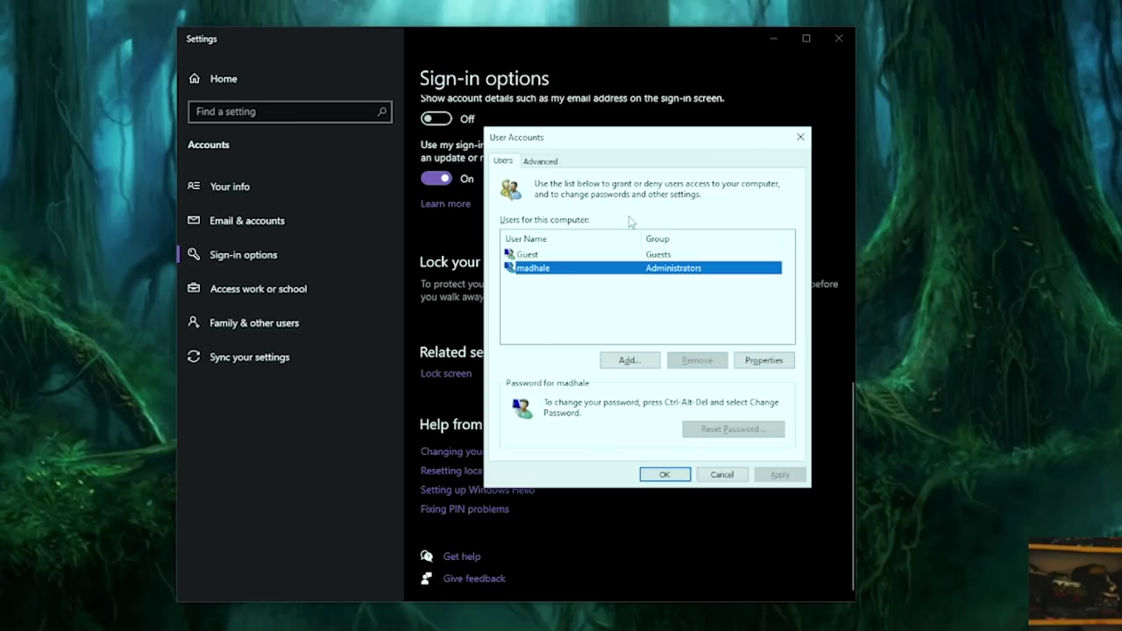
{"action": "left_click", "coordinate": [541, 163]}
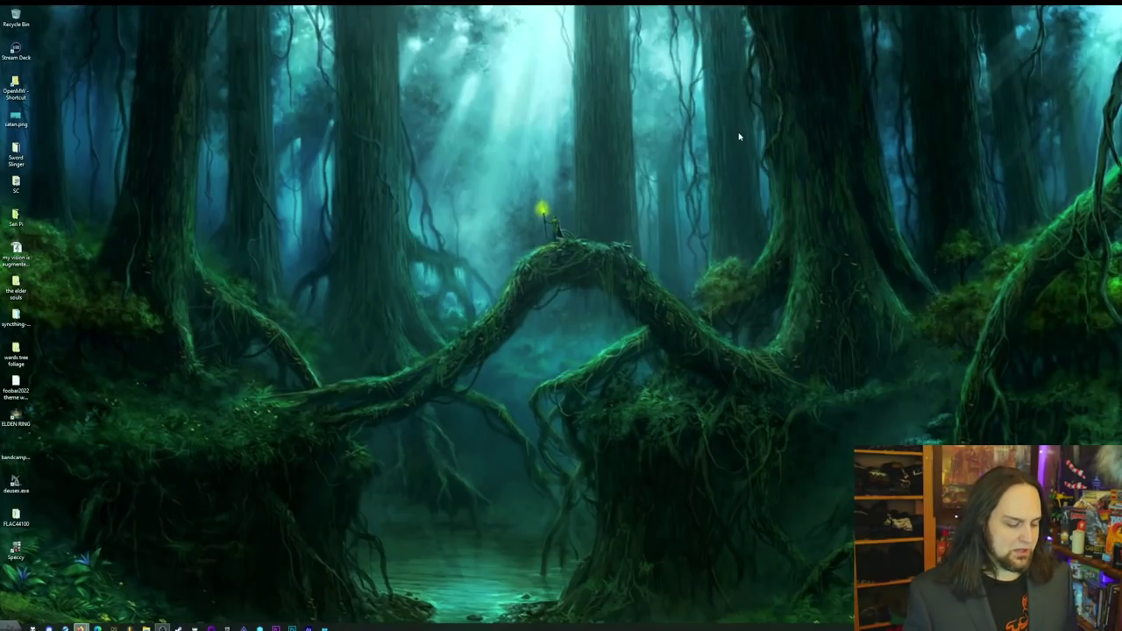
Step: Search the system for "security" and open the Windows Security app
{"action": "key", "text": "super"}
{"action": "type", "text": "security"}
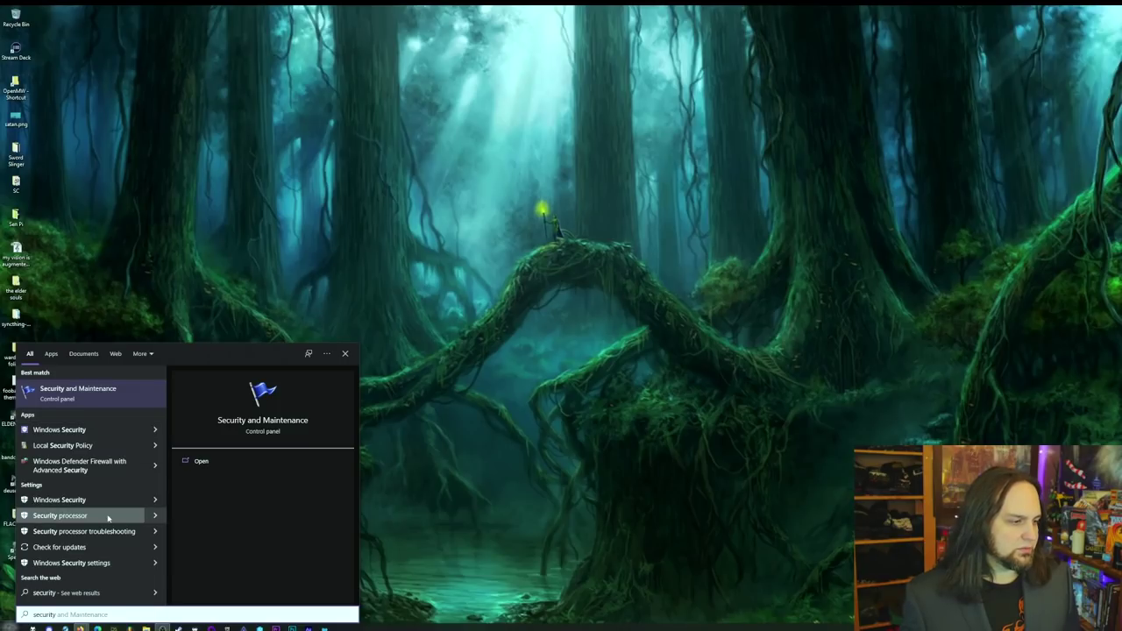
{"action": "left_click", "coordinate": [61, 433]}
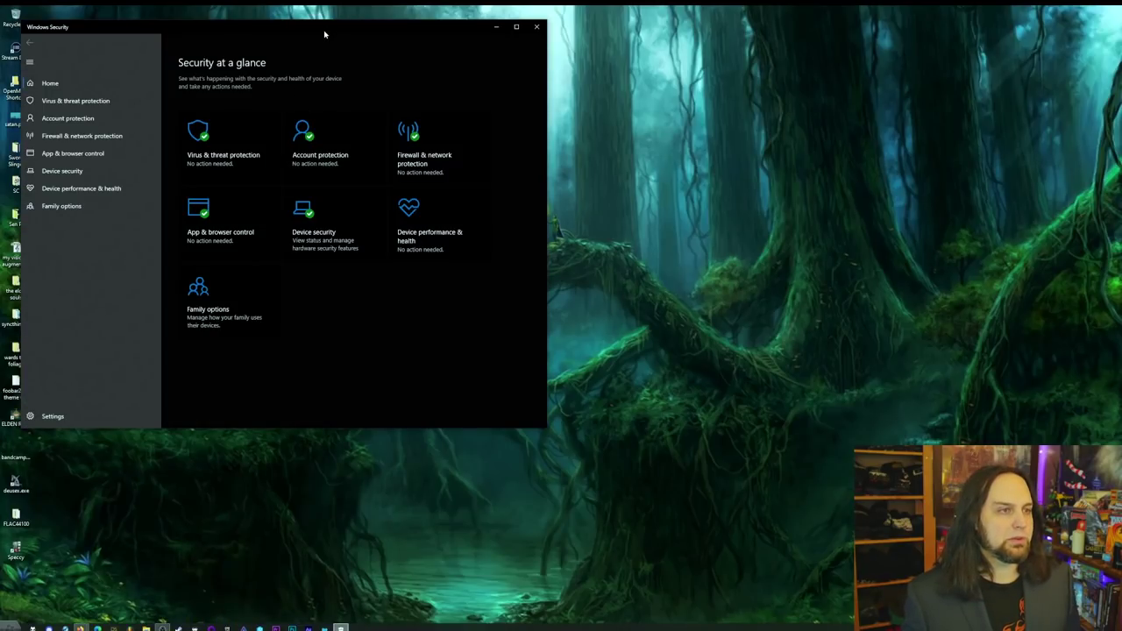
Step: Move the Windows Security window toward the middle of the desktop and review the firewall and account protection pages
{"action": "left_click_drag", "start_coordinate": [325, 33], "coordinate": [505, 124]}
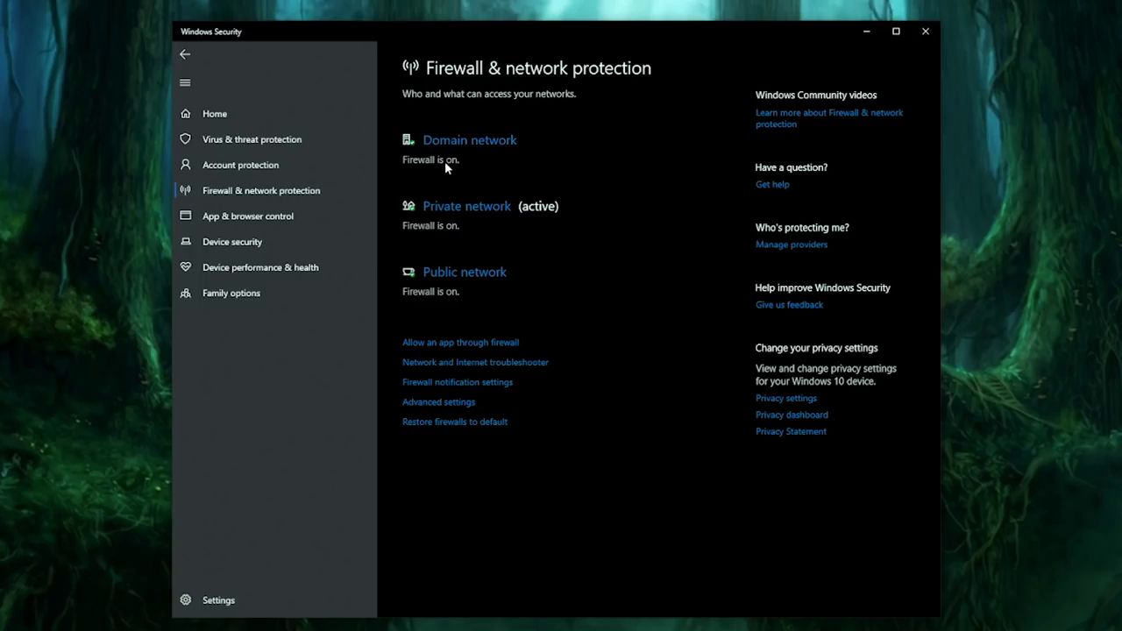
{"action": "left_click", "coordinate": [270, 219]}
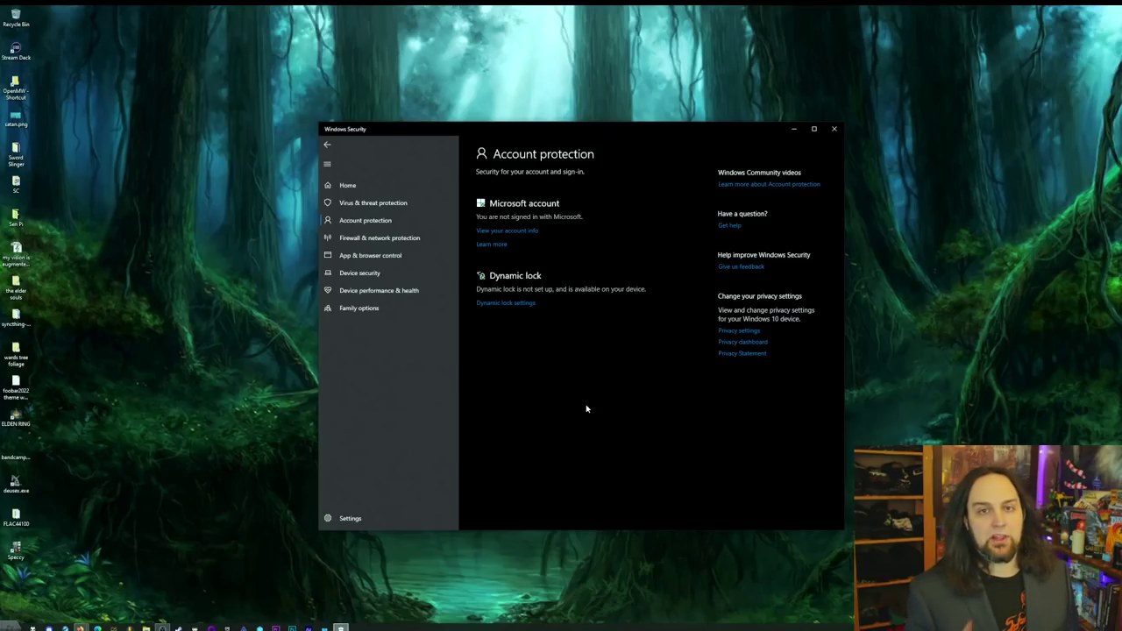
Step: Open the User Account Control settings and set the notification level to Always notify
{"action": "key", "text": "super"}
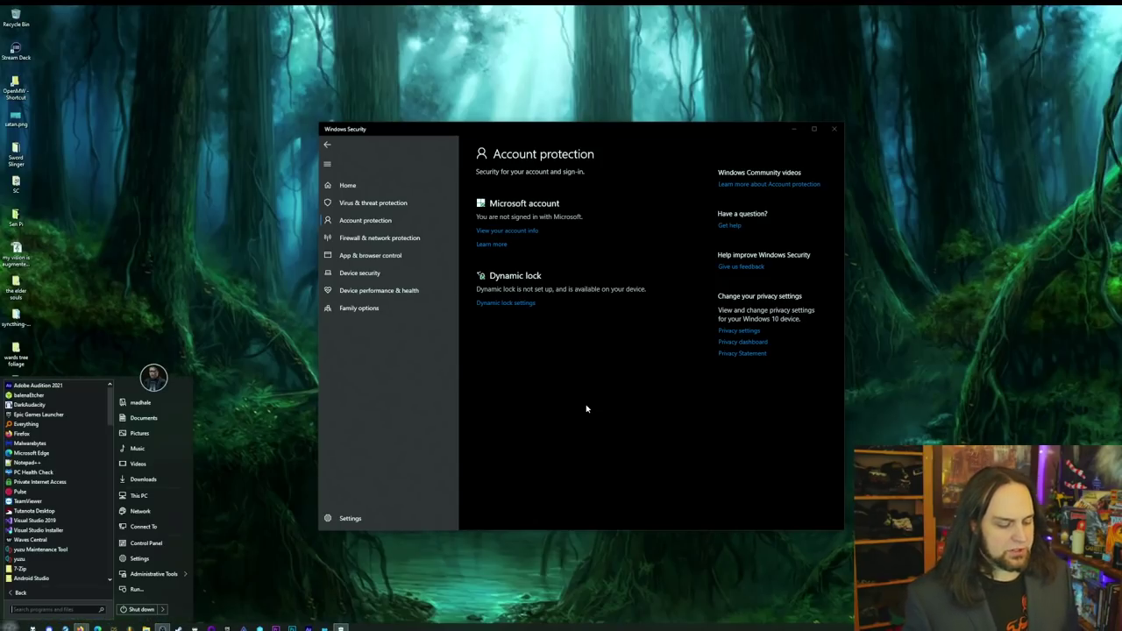
{"action": "type", "text": "gpedit"}
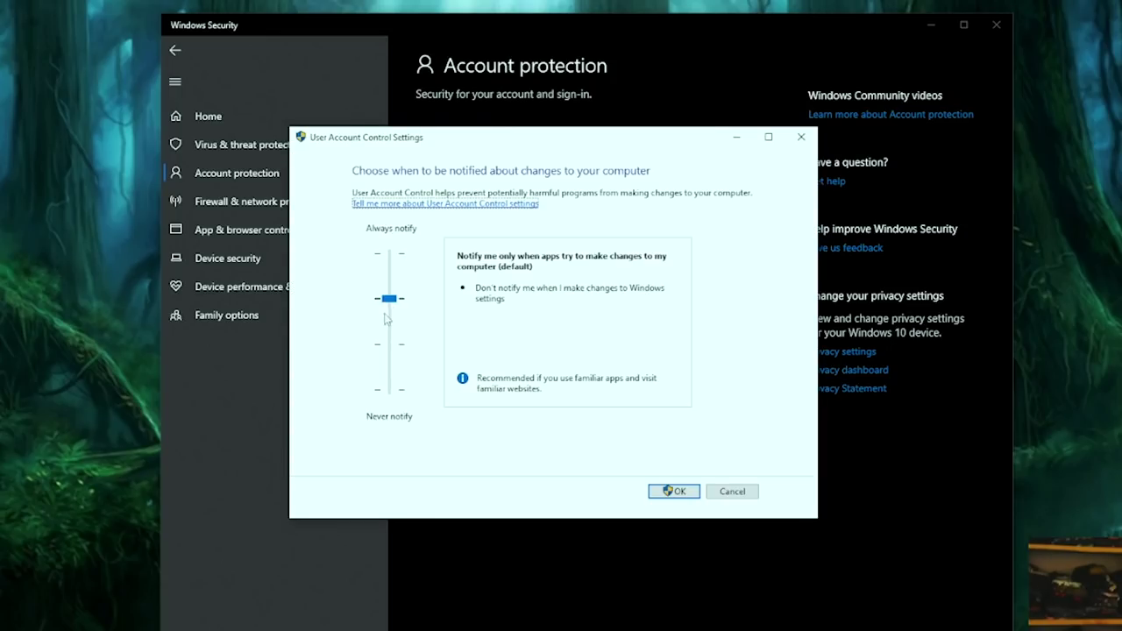
{"action": "left_click", "coordinate": [392, 283]}
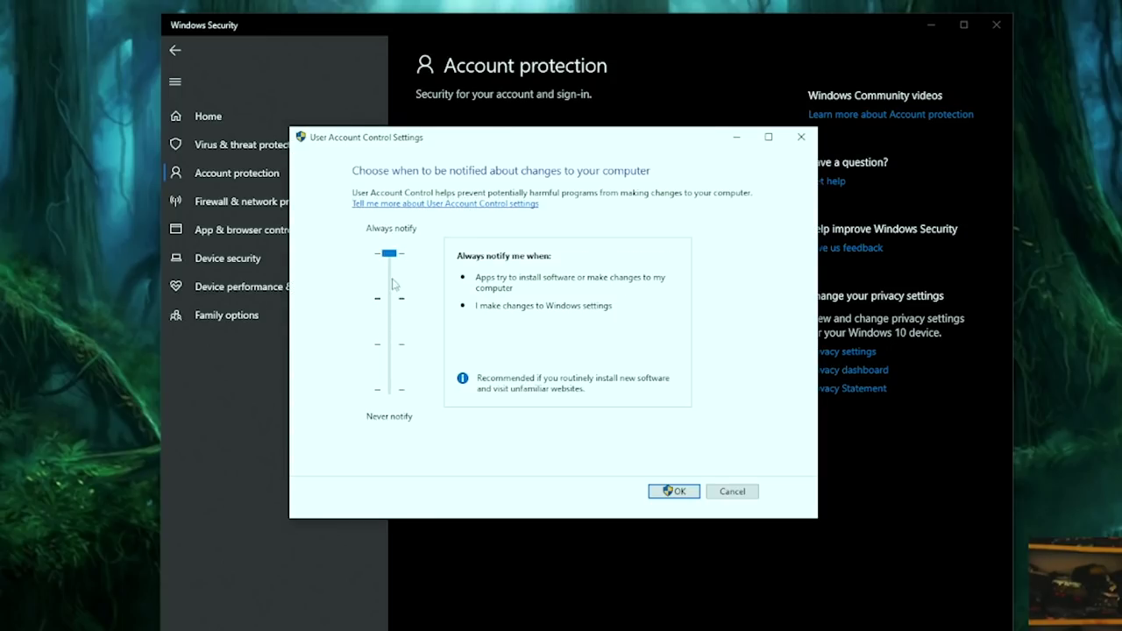
{"action": "left_click", "coordinate": [674, 490]}
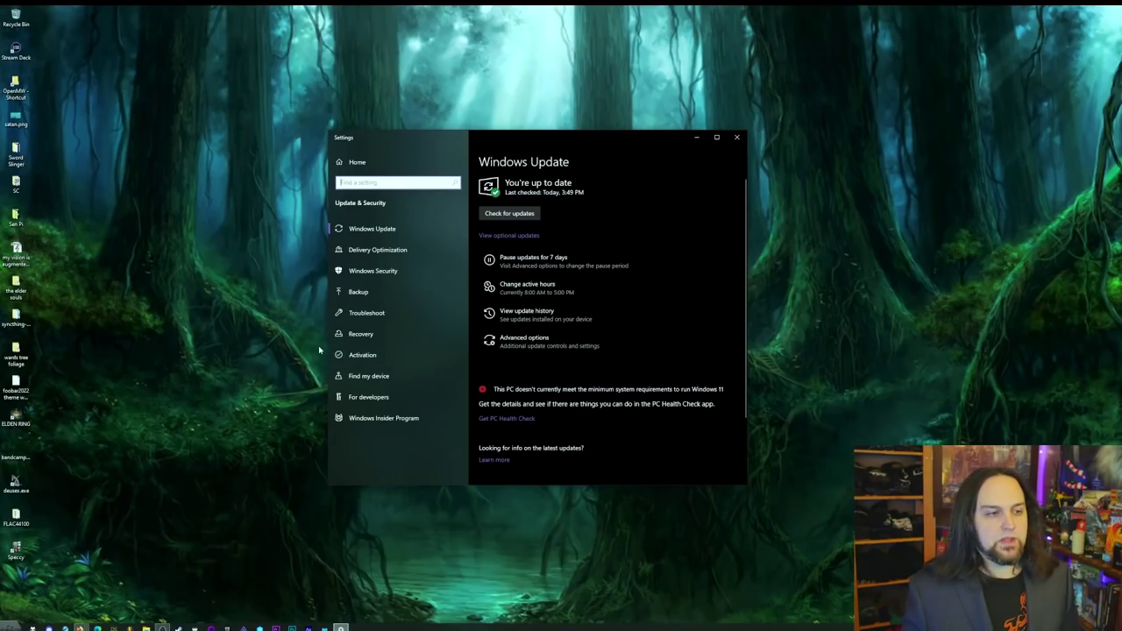
Step: Review the Windows Update page in the Update & Security settings
{"action": "key", "text": "super"}
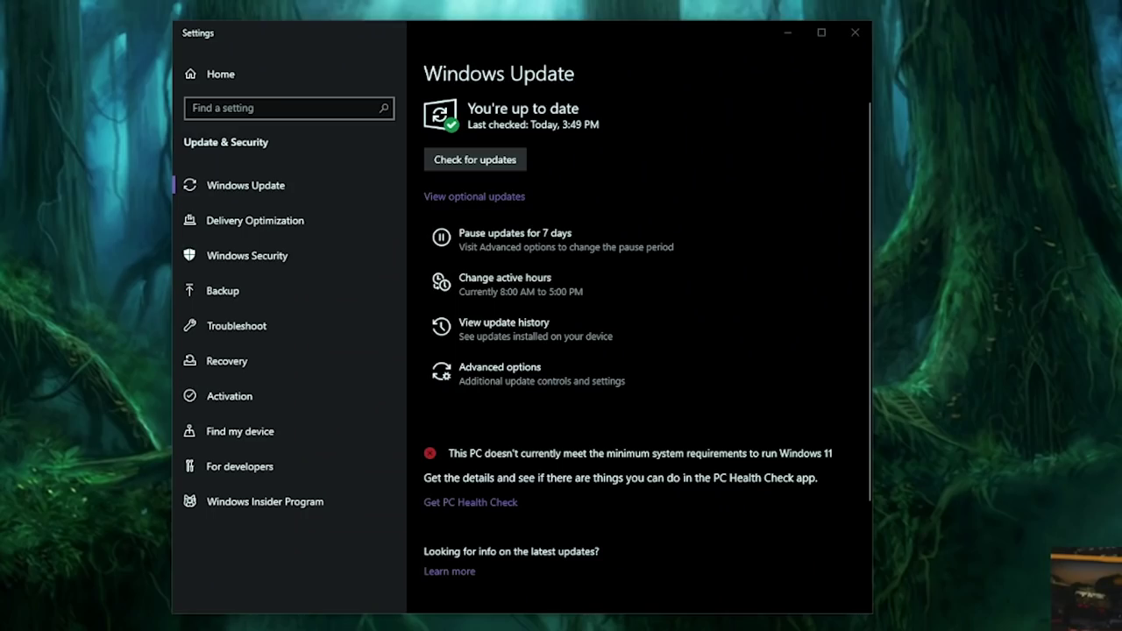
{"action": "key", "text": "Escape"}
{"action": "left_click_drag", "start_coordinate": [600, 41], "coordinate": [636, 44]}
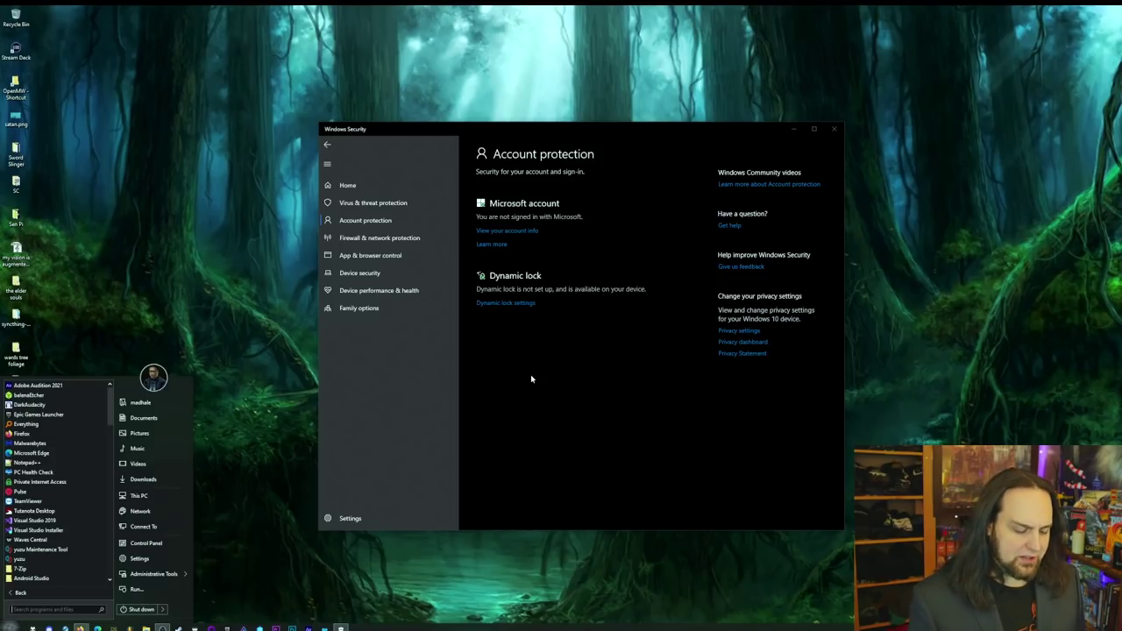
Step: Search the system for "internet" and launch Internet Explorer
{"action": "key", "text": "Escape"}
{"action": "key", "text": "super"}
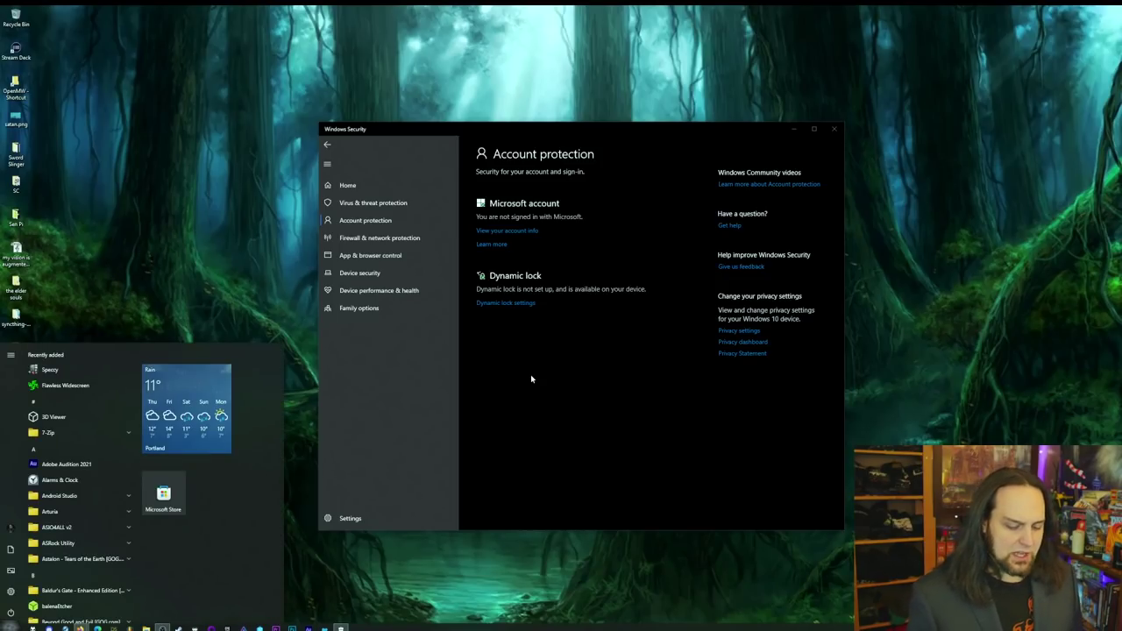
{"action": "type", "text": "internet"}
{"action": "key", "text": "Down"}
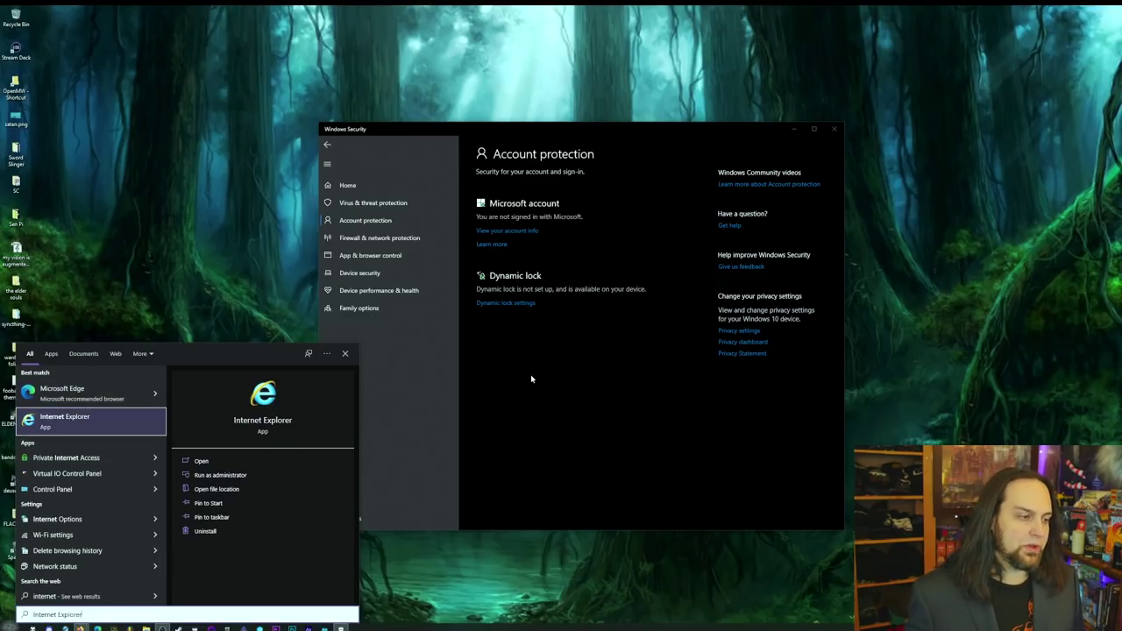
{"action": "key", "text": "Return"}
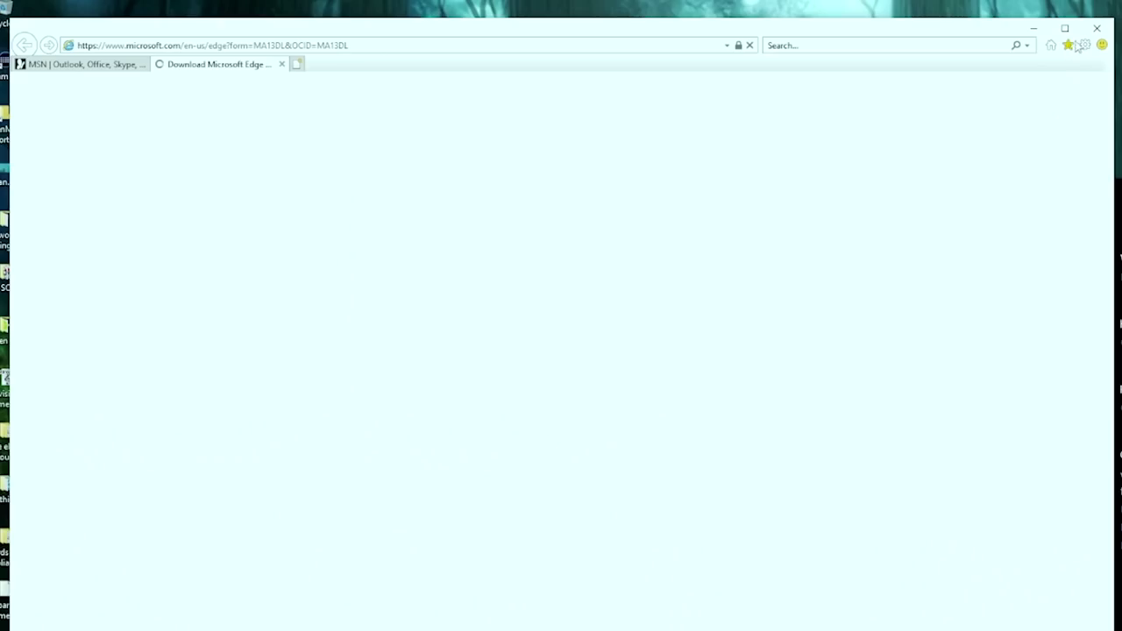
Step: Open Internet Options from Internet Explorer and display the security zone settings
{"action": "left_click", "coordinate": [696, 40]}
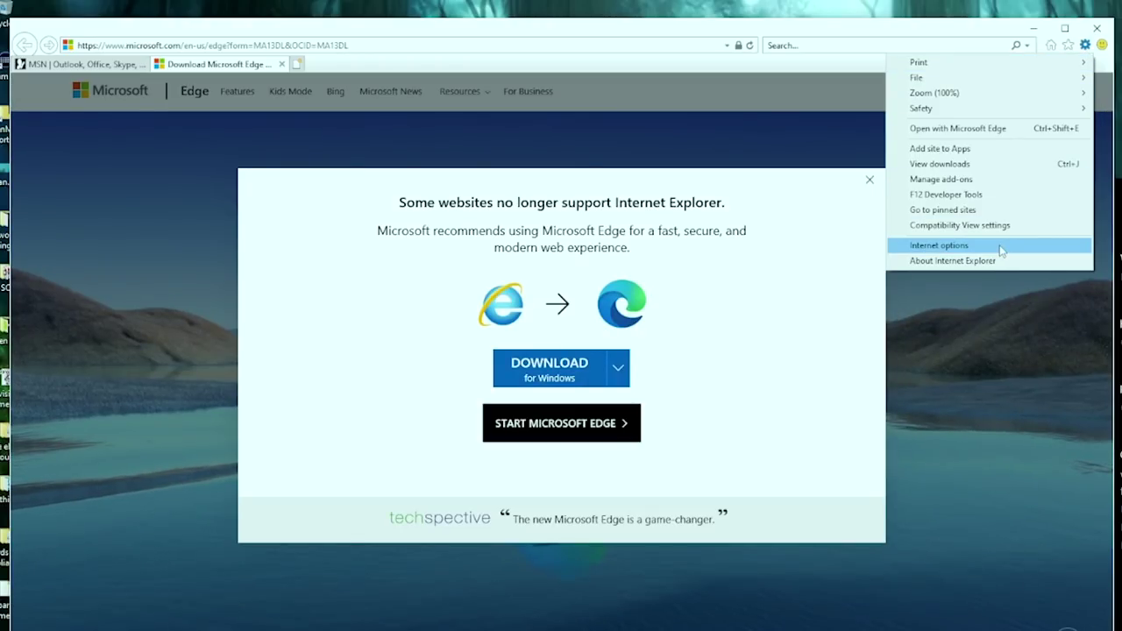
{"action": "left_click", "coordinate": [1000, 248]}
{"action": "left_click_drag", "start_coordinate": [132, 46], "coordinate": [761, 173]}
{"action": "left_click", "coordinate": [707, 190]}
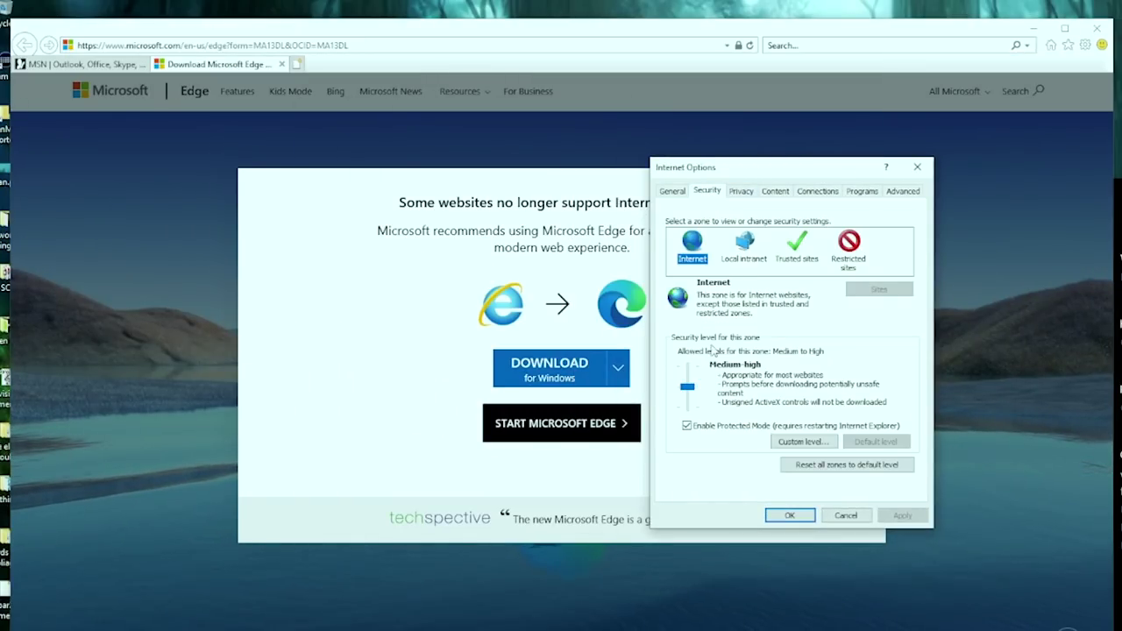
Step: Set the Internet zone's security level to High and check the Protected Mode option of the Local intranet zone
{"action": "left_click_drag", "start_coordinate": [688, 386], "coordinate": [689, 364]}
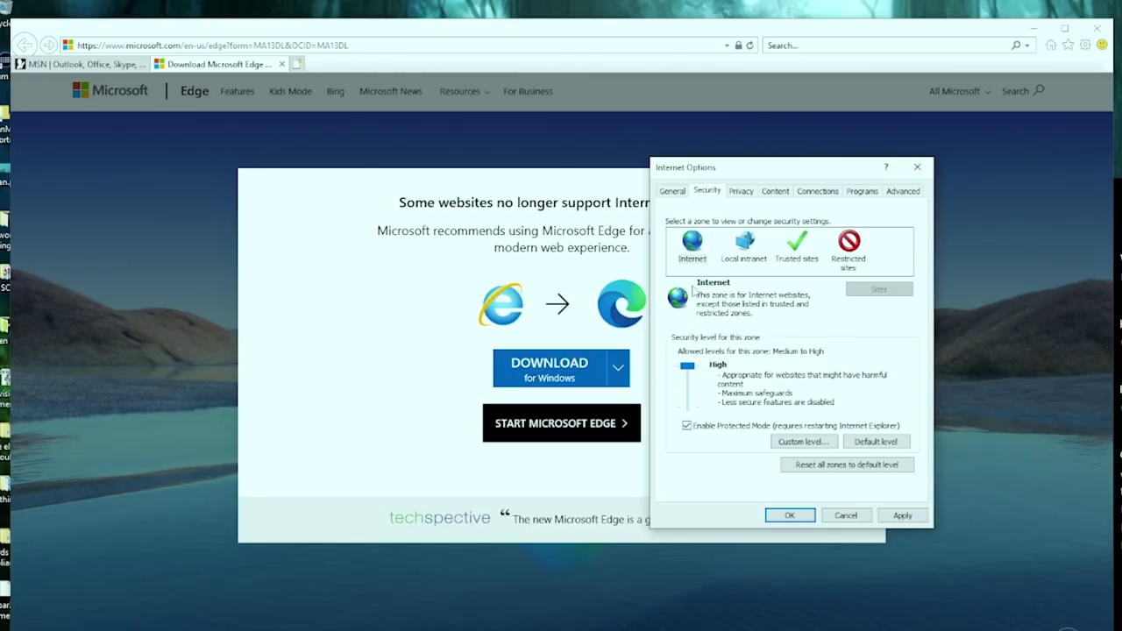
{"action": "left_click", "coordinate": [726, 256]}
{"action": "left_click", "coordinate": [692, 428]}
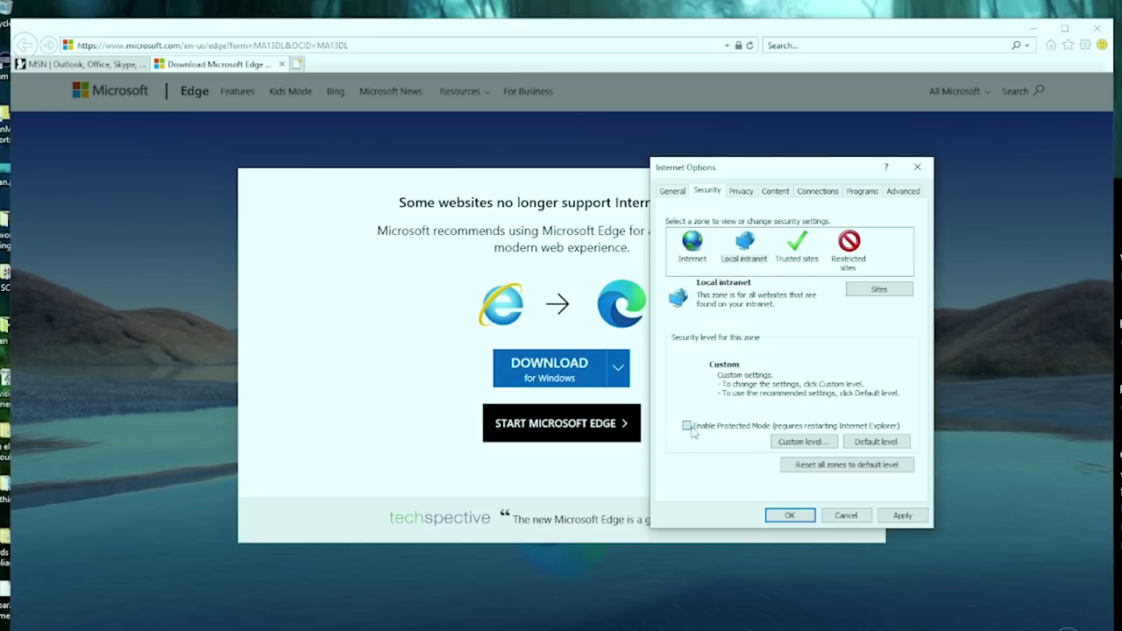
Step: Set the Trusted sites zone's security level to Medium-high and review the levels of the remaining zones
{"action": "left_click", "coordinate": [796, 247]}
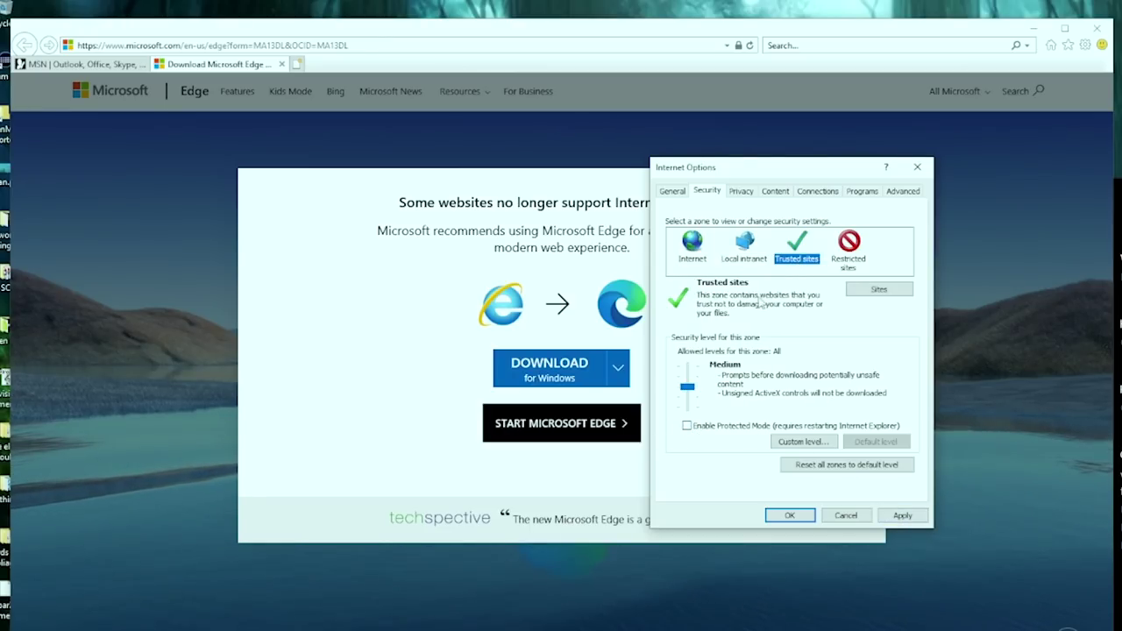
{"action": "left_click_drag", "start_coordinate": [686, 395], "coordinate": [687, 381]}
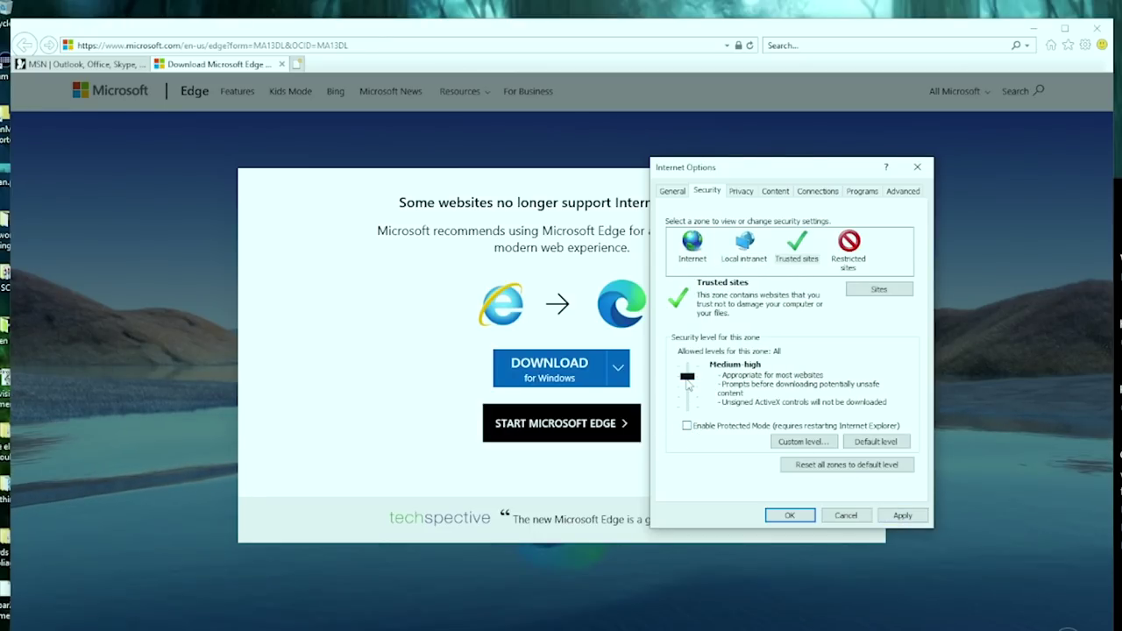
{"action": "left_click", "coordinate": [847, 249]}
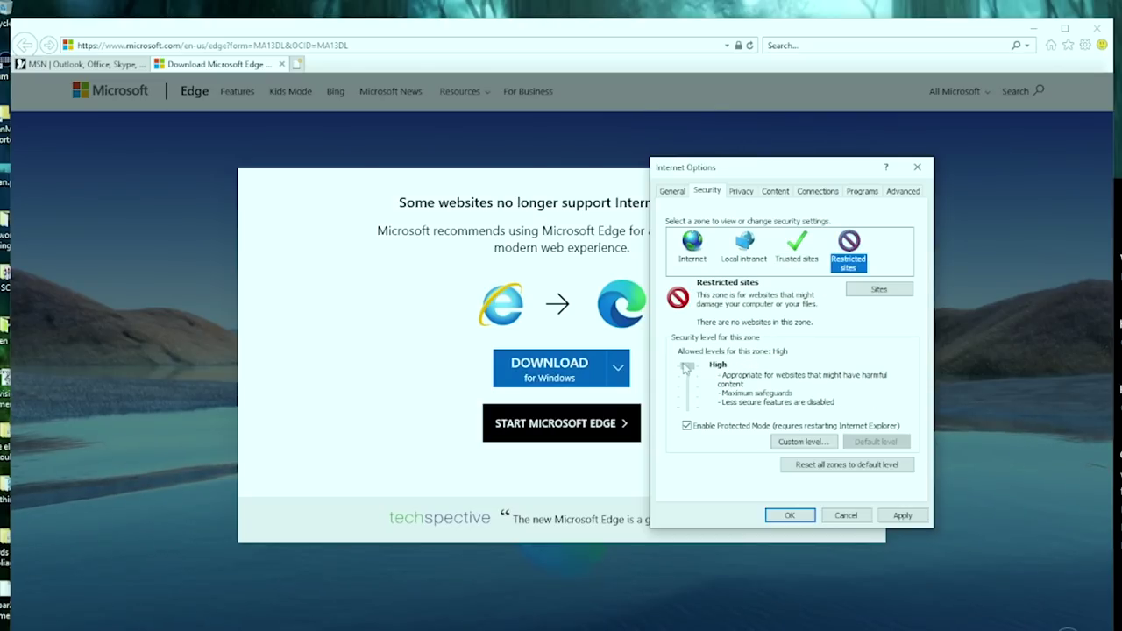
{"action": "left_click", "coordinate": [738, 247]}
{"action": "left_click", "coordinate": [692, 245]}
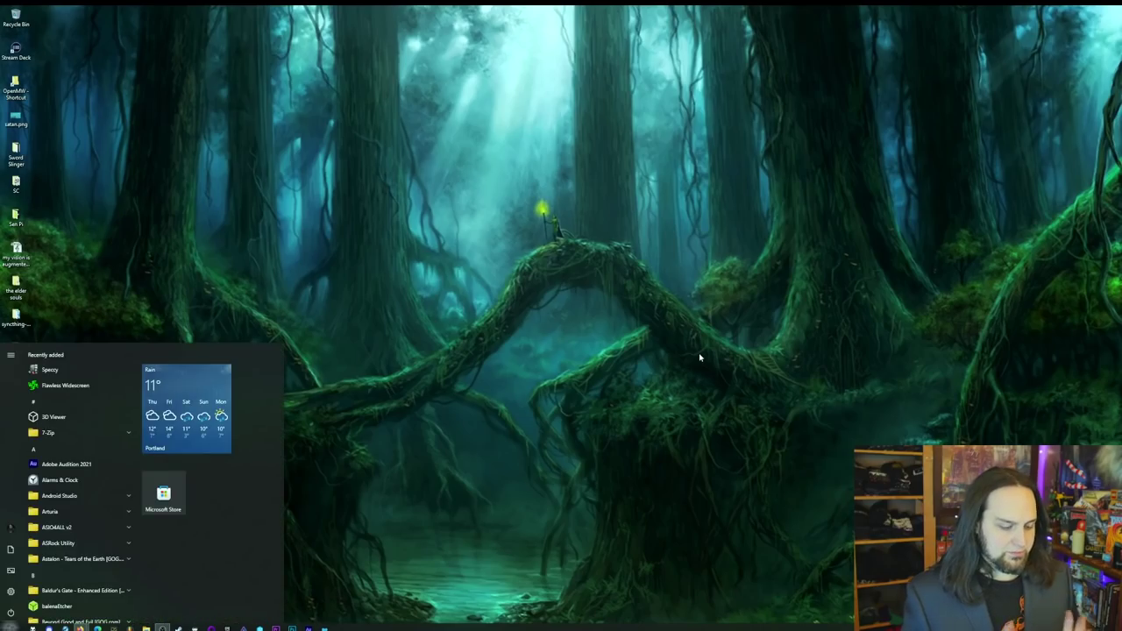
Step: Search the system for "remote", open the Remote Desktop settings and turn Remote Desktop off
{"action": "type", "text": "remote"}
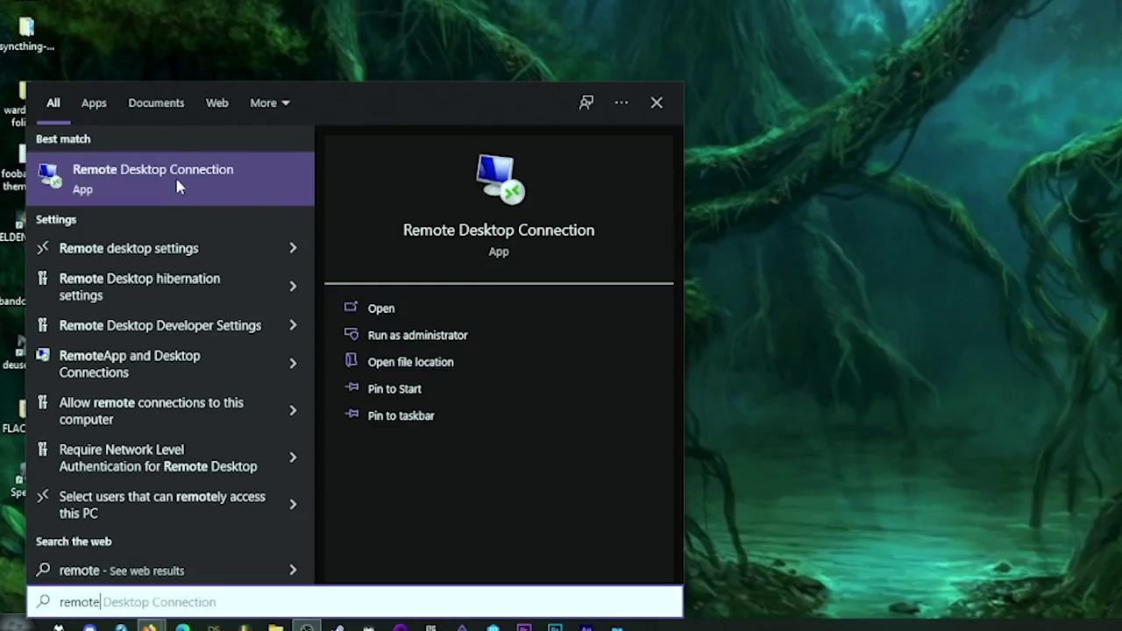
{"action": "left_click", "coordinate": [131, 256]}
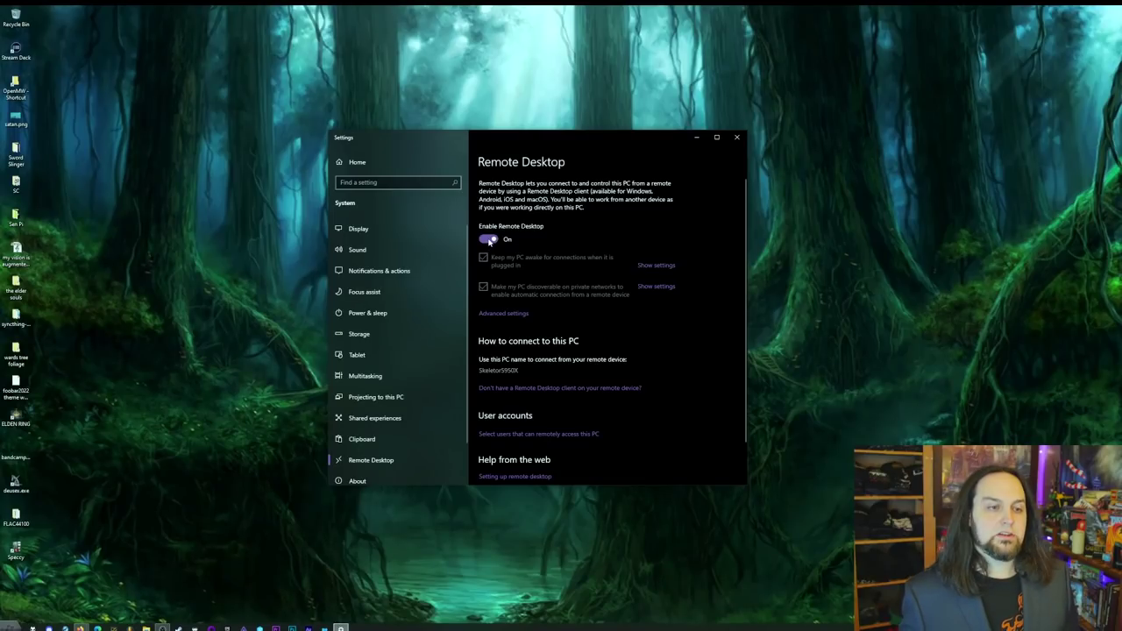
{"action": "left_click", "coordinate": [488, 239]}
{"action": "left_click", "coordinate": [615, 322]}
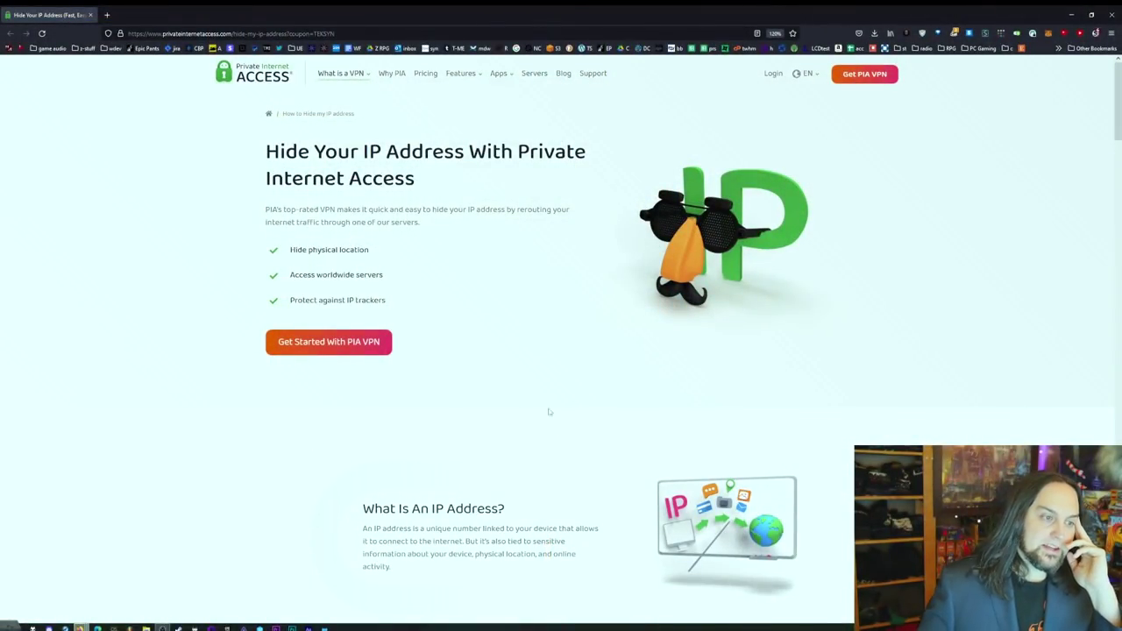
Step: Look through the Private Internet Access web page about hiding the IP address with a VPN
{"action": "scroll", "coordinate": [195, 369], "scroll_direction": "down", "scroll_amount": 1}
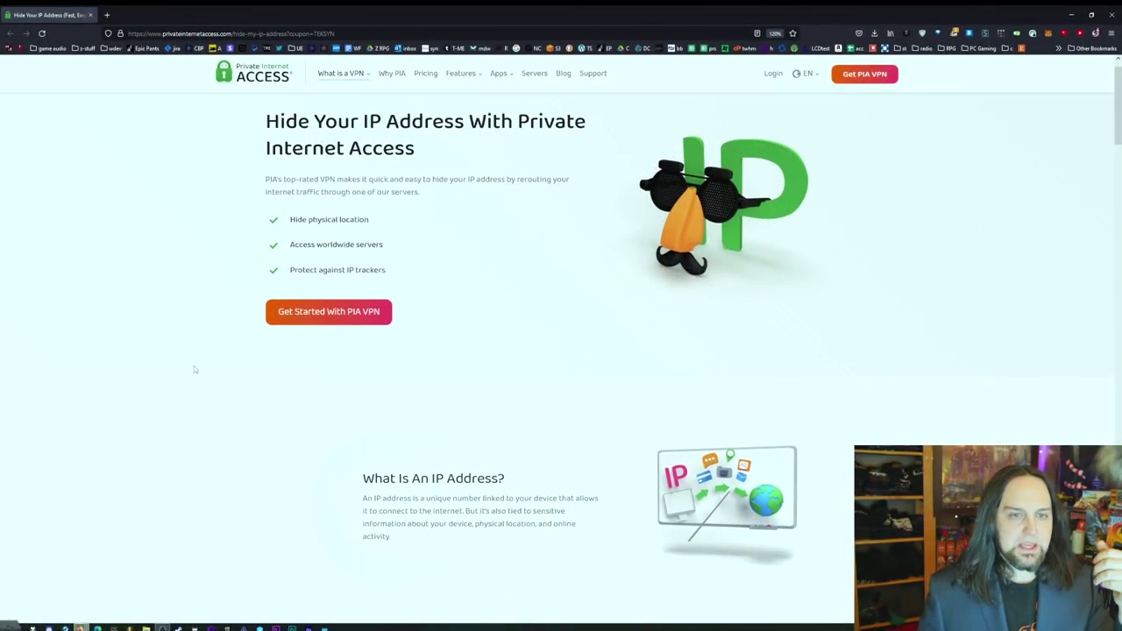
{"action": "scroll", "coordinate": [194, 369], "scroll_direction": "down", "scroll_amount": 12}
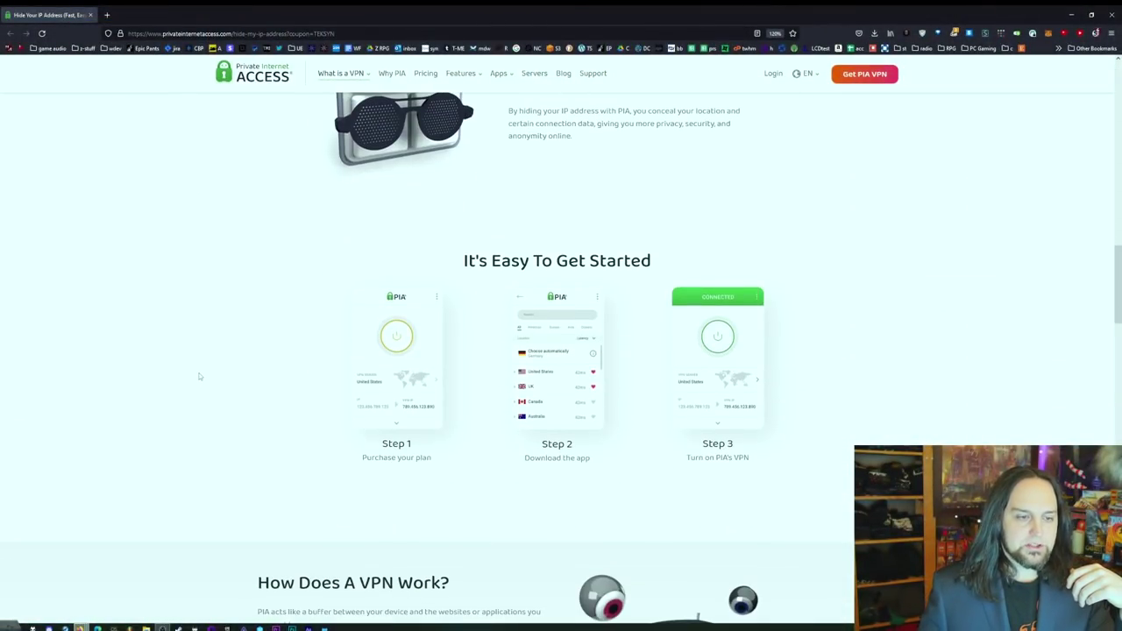
{"action": "scroll", "coordinate": [199, 376], "scroll_direction": "down", "scroll_amount": 5}
{"action": "scroll", "coordinate": [199, 376], "scroll_direction": "up", "scroll_amount": 4}
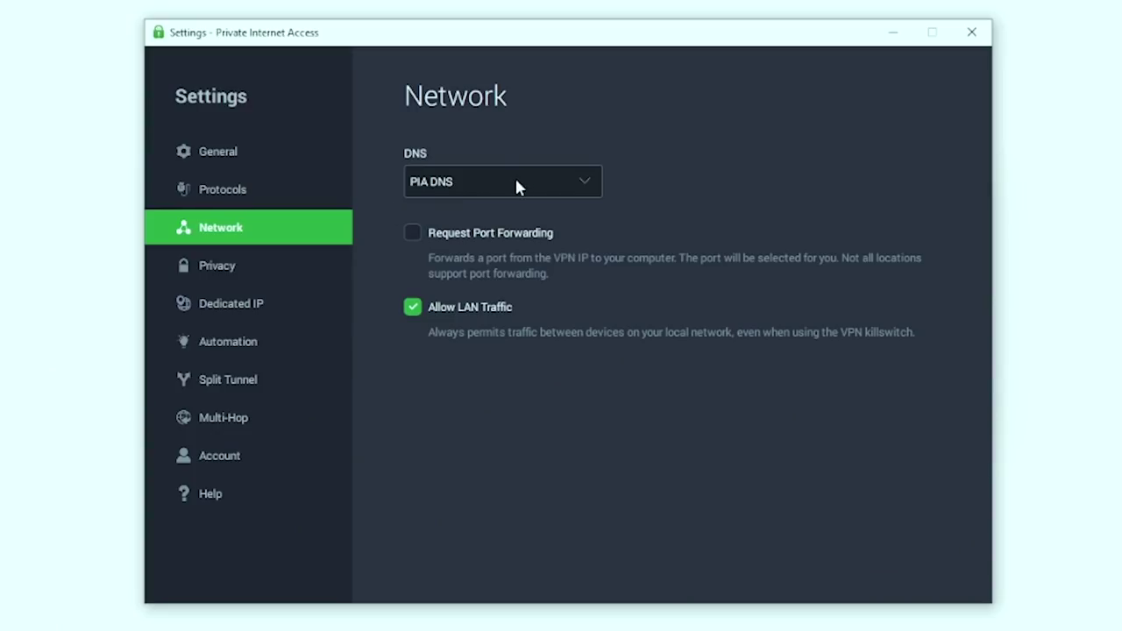
Step: Review the DNS choices in the Private Internet Access network settings and keep PIA DNS selected
{"action": "left_click", "coordinate": [514, 179]}
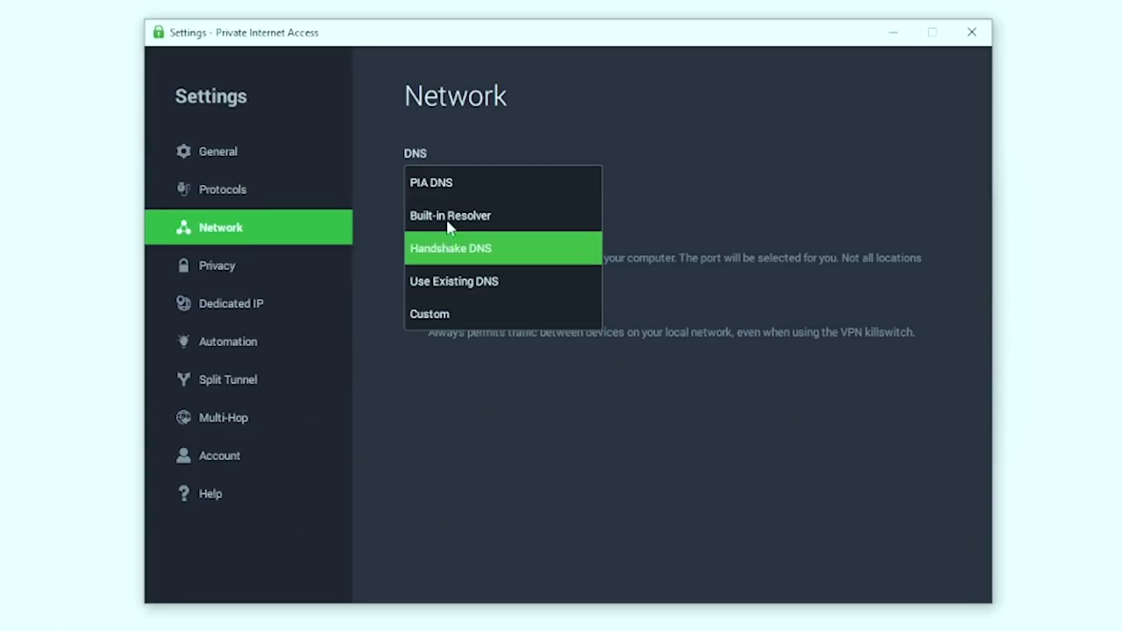
{"action": "left_click", "coordinate": [450, 186]}
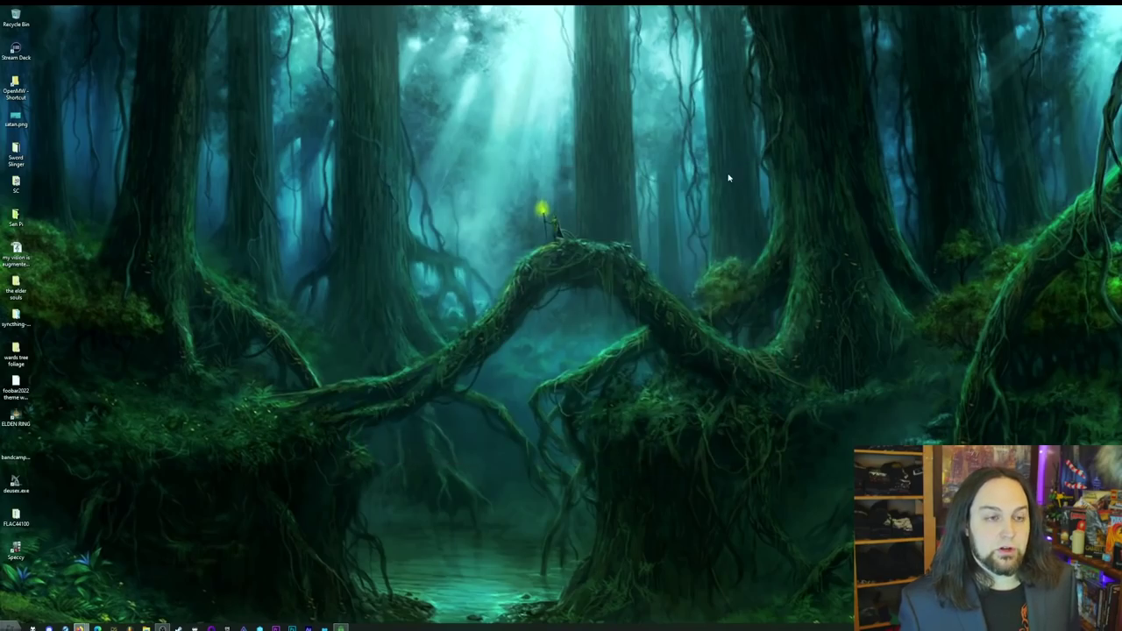
{"action": "key", "text": "super+e"}
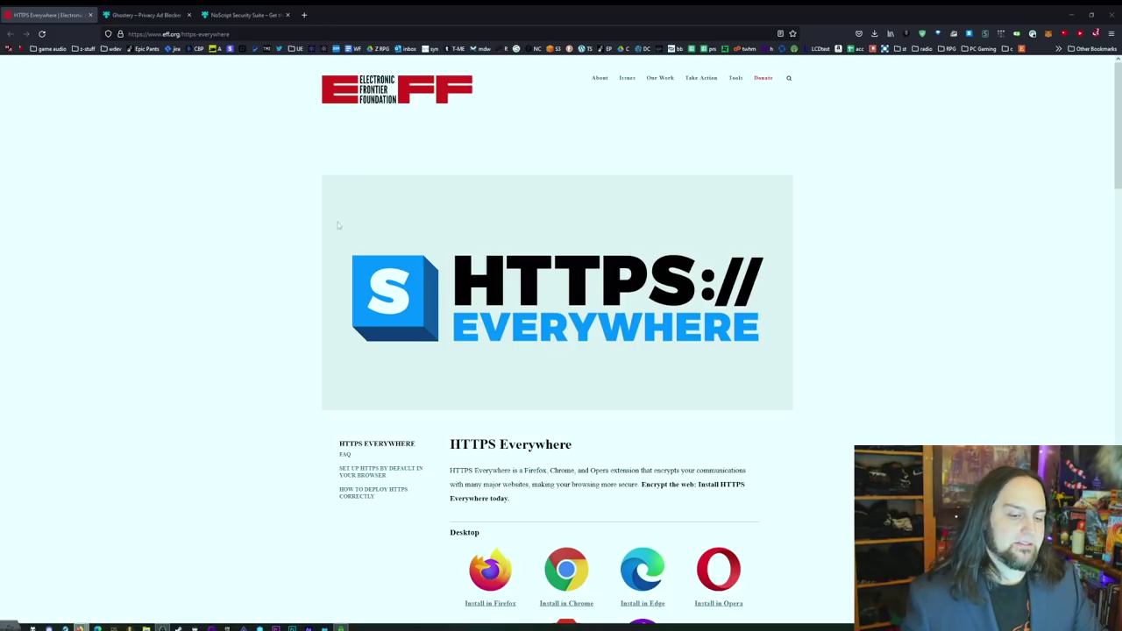
Step: Look through the web pages of the HTTPS Everywhere, Ghostery and NoScript Security Suite browser extensions
{"action": "scroll", "coordinate": [338, 225], "scroll_direction": "down", "scroll_amount": 2}
{"action": "scroll", "coordinate": [338, 225], "scroll_direction": "up", "scroll_amount": 2}
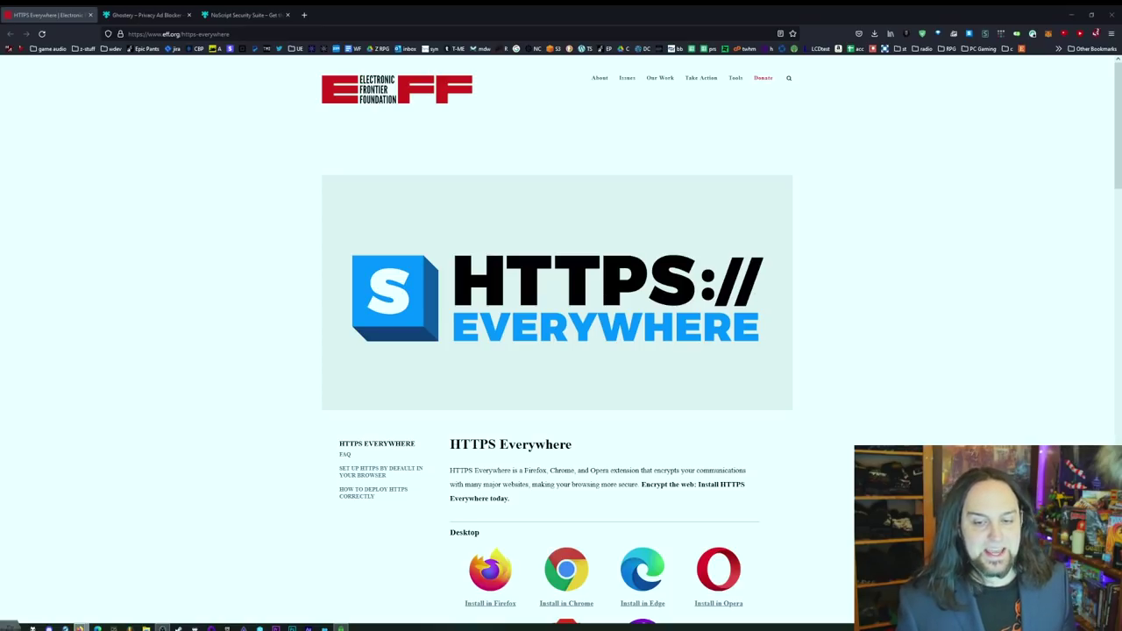
{"action": "key", "text": "ctrl+Tab"}
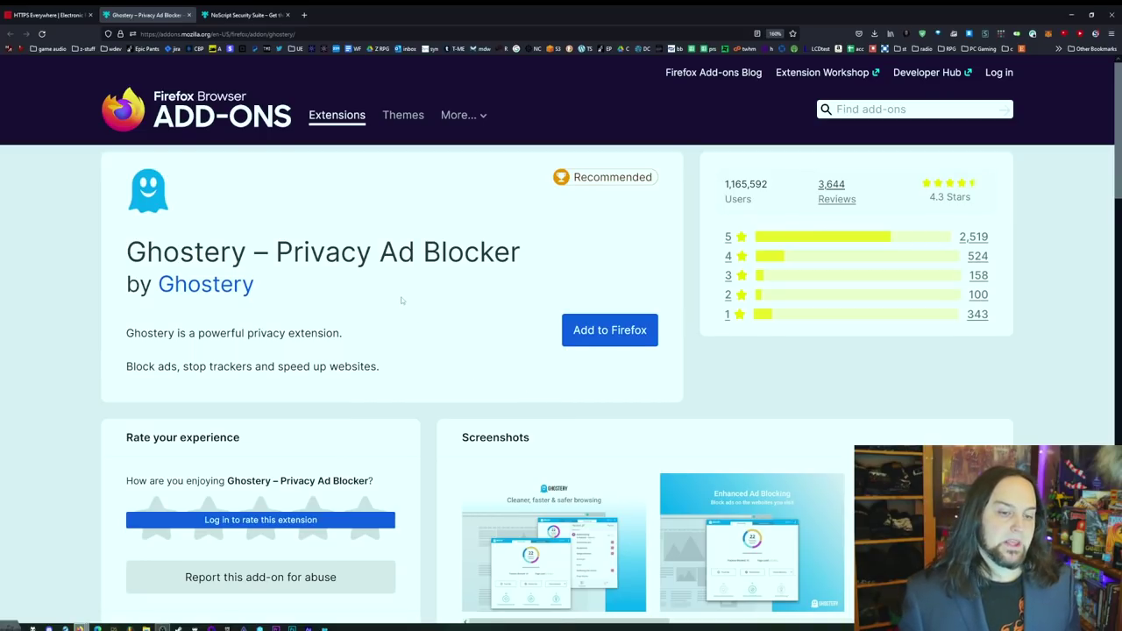
{"action": "scroll", "coordinate": [402, 300], "scroll_direction": "down", "scroll_amount": 1}
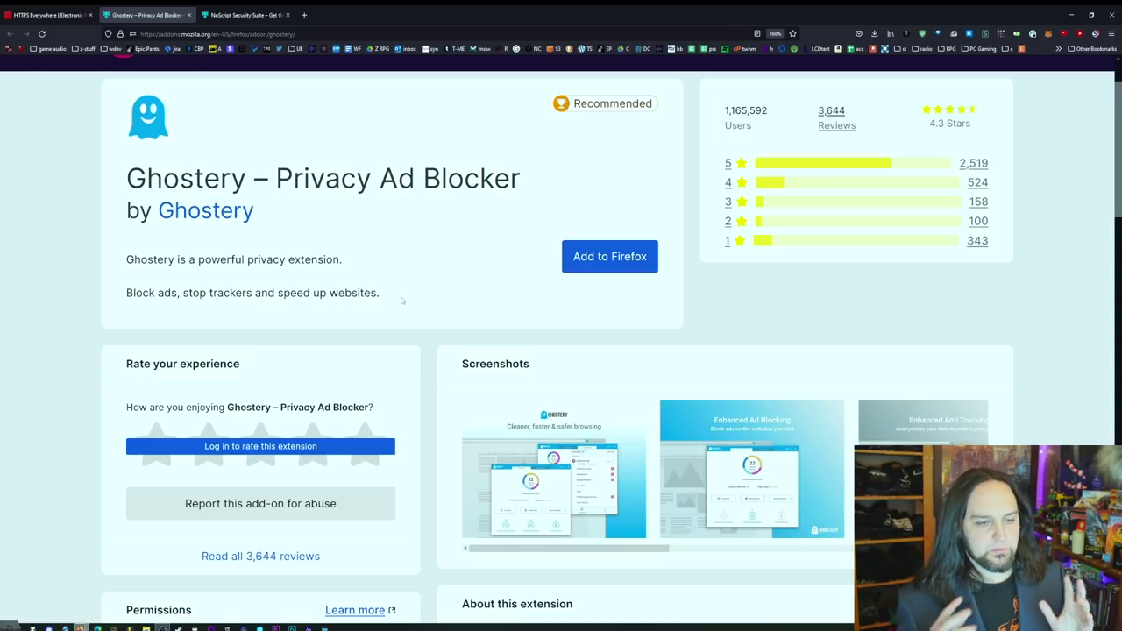
{"action": "left_click", "coordinate": [244, 17]}
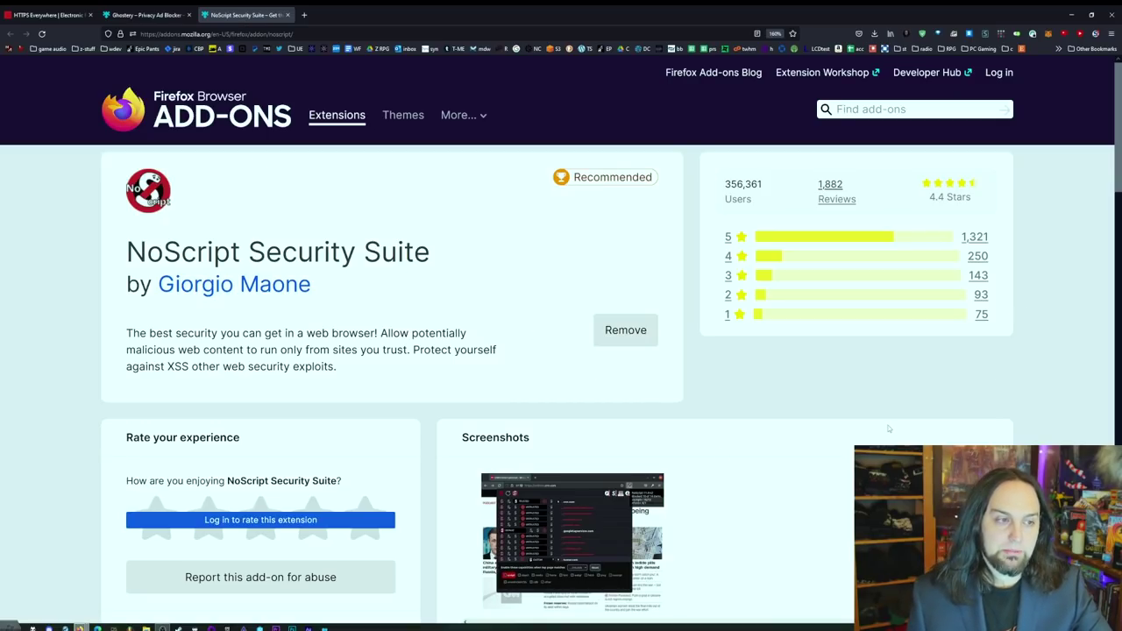
{"action": "scroll", "coordinate": [896, 400], "scroll_direction": "down", "scroll_amount": 1}
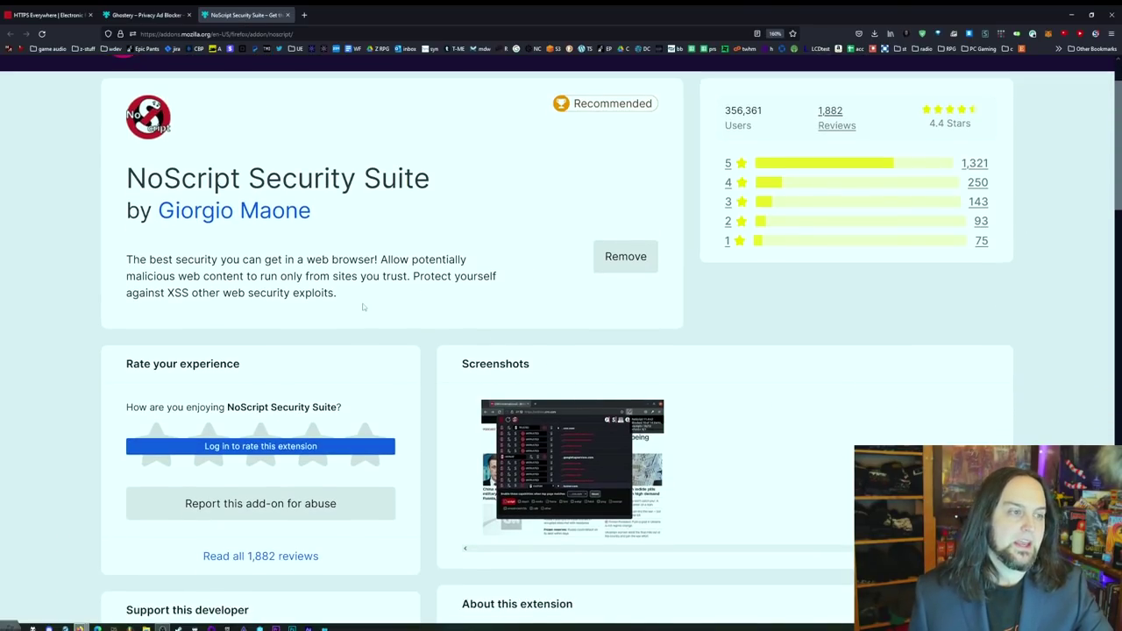
{"action": "scroll", "coordinate": [365, 308], "scroll_direction": "up", "scroll_amount": 1}
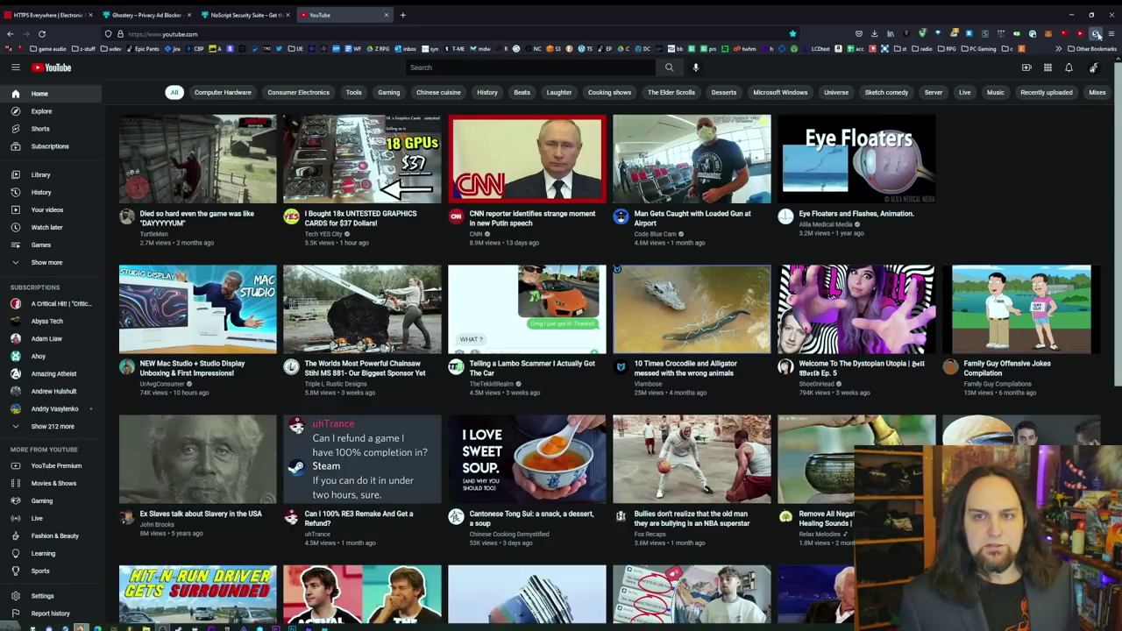
Step: Show NoScript's script permissions for the YouTube page and inspect the Trusted setting of gstatic.com
{"action": "left_click", "coordinate": [1094, 33]}
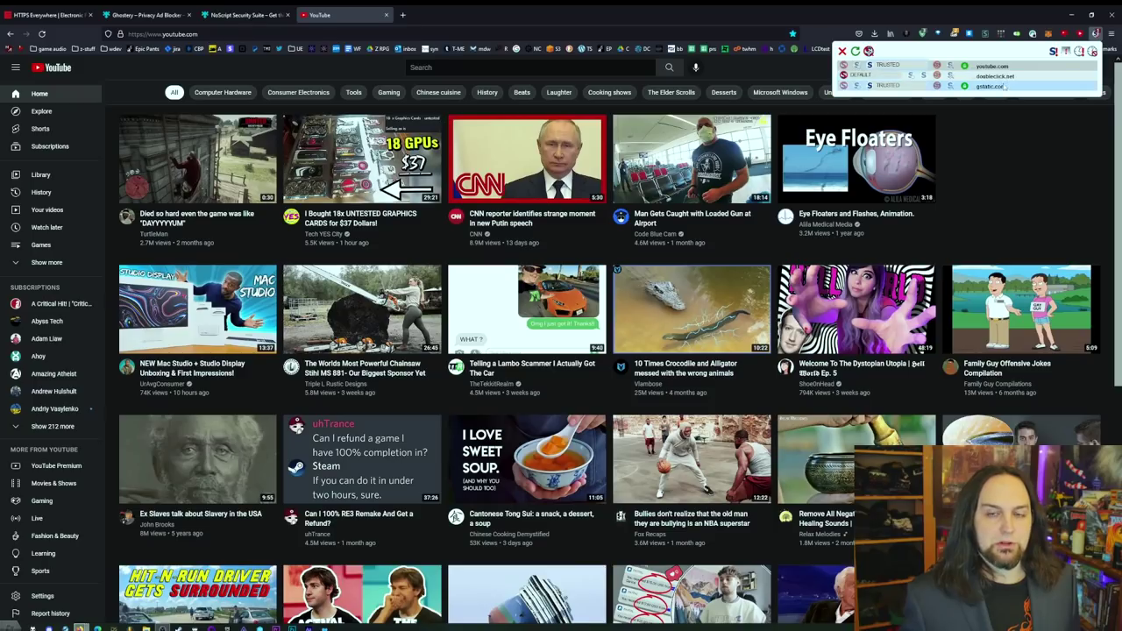
{"action": "left_click", "coordinate": [894, 87]}
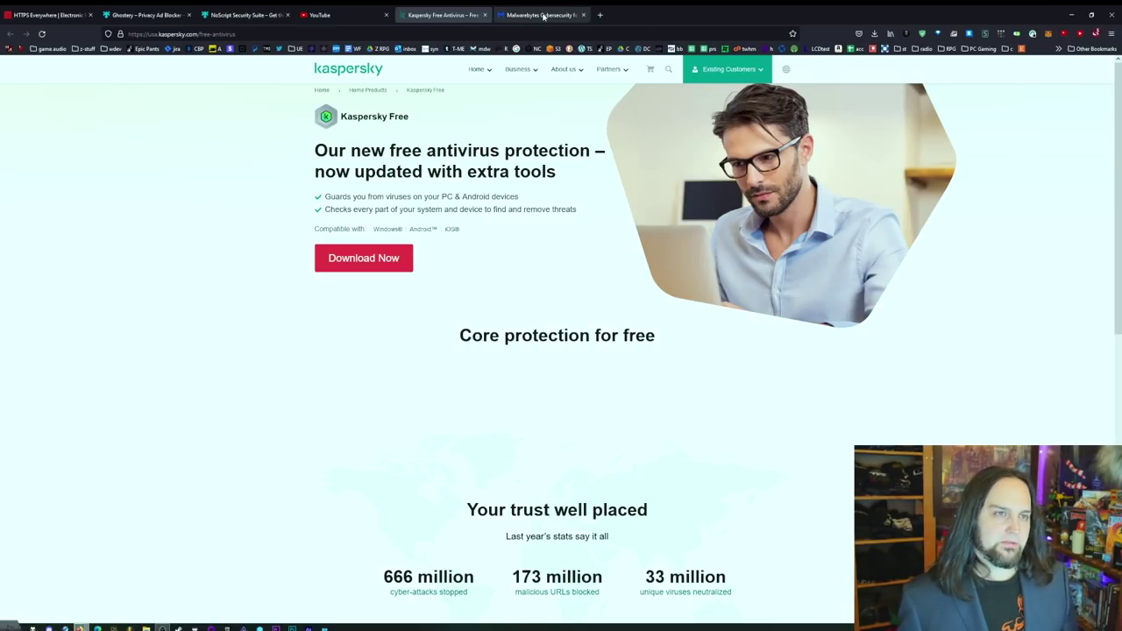
Step: Switch from the Kaspersky Free page to the Malwarebytes website
{"action": "left_click", "coordinate": [542, 16]}
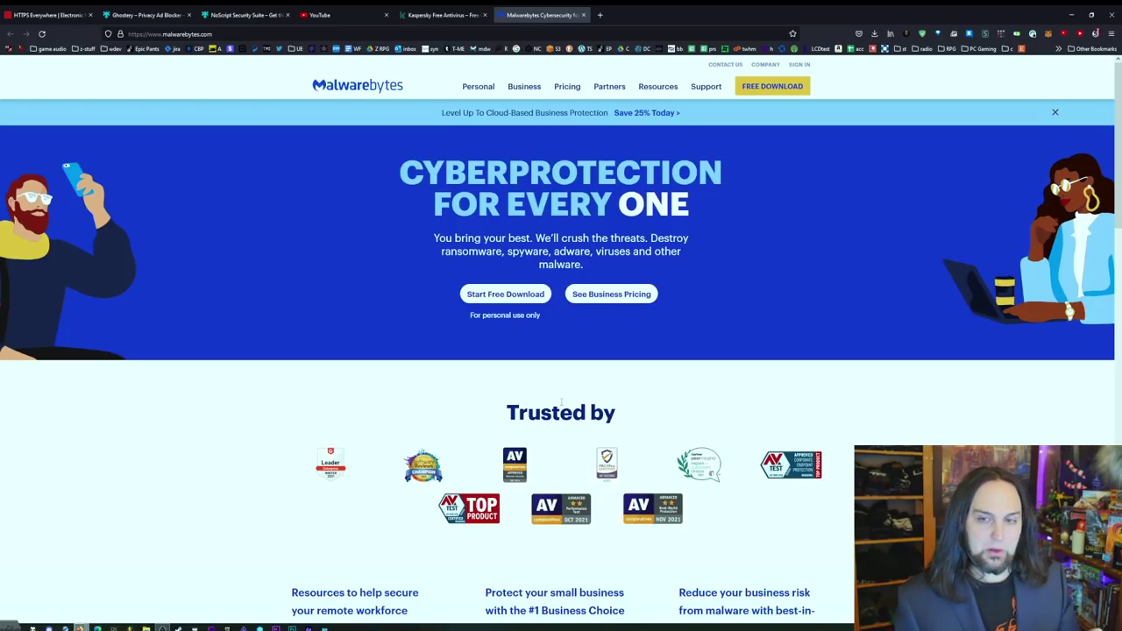